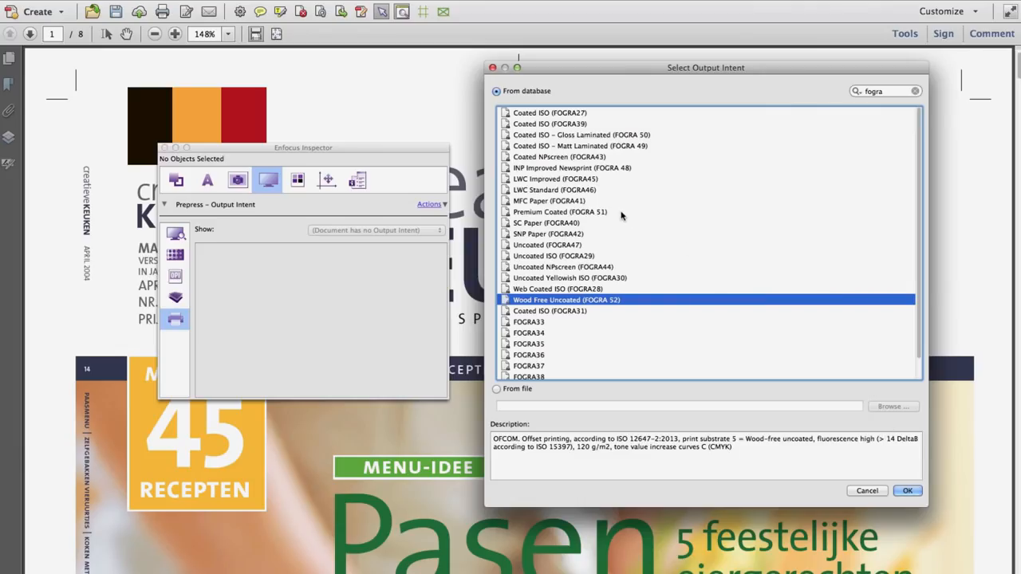
Set the document's output intent to Premium Coated (FOGRA 51) from the database
click(623, 211)
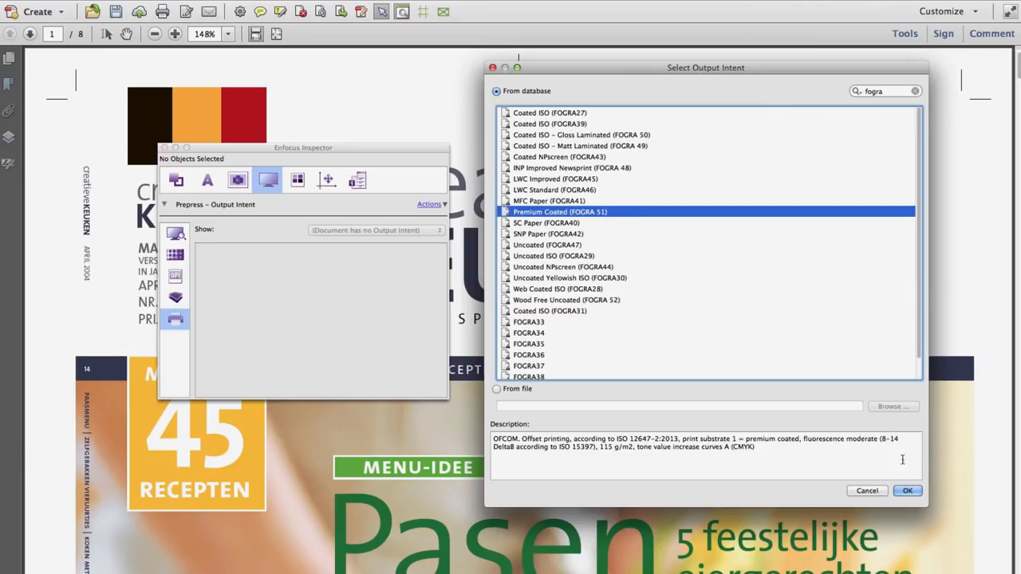
click(906, 490)
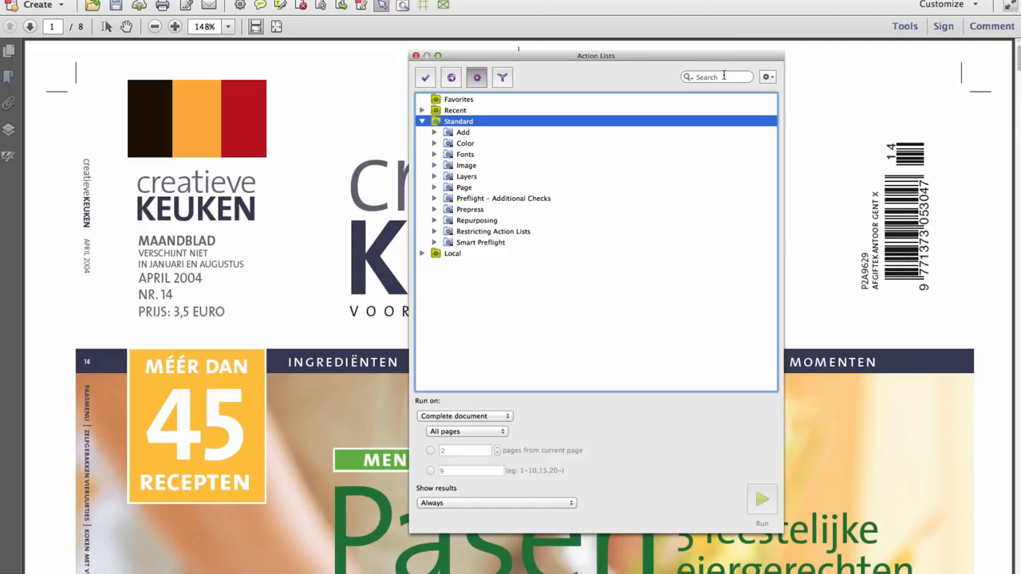
Search the action lists for "device" and select both Devicelink conversions between ISO Coated v2 and PSO Coated v3
click(723, 75)
text(device)
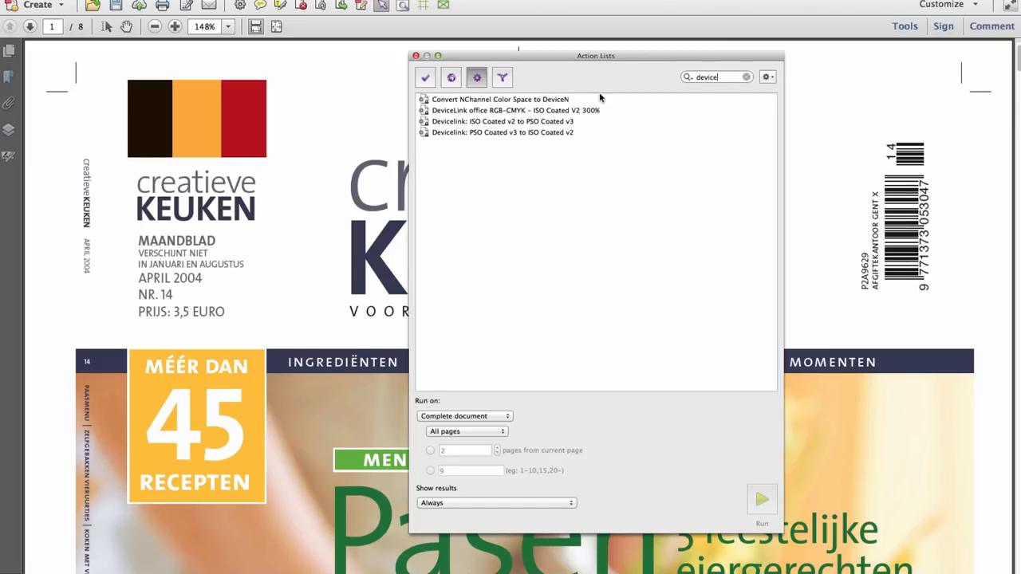
click(509, 121)
shift+click(612, 137)
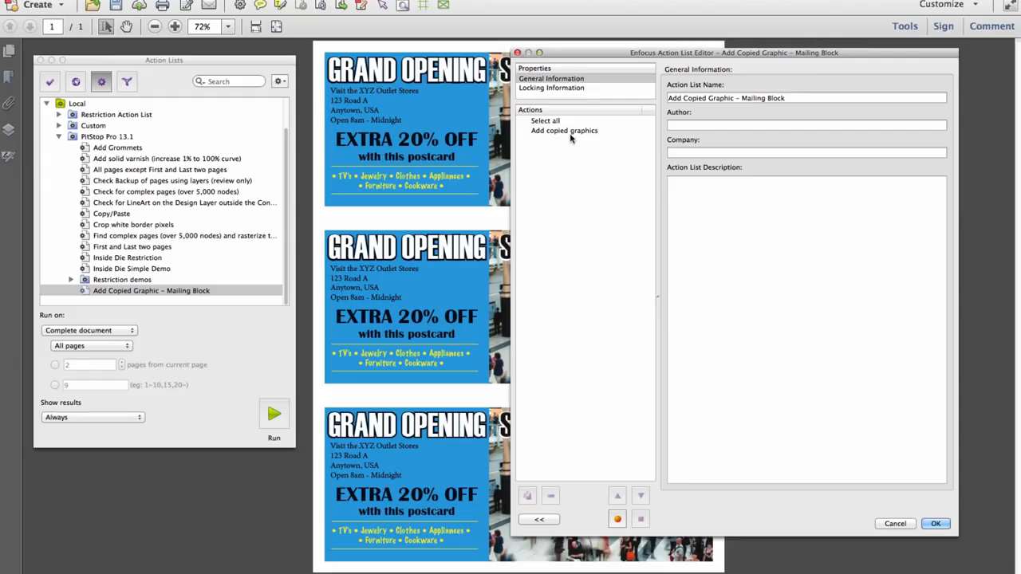
Examine the graphic, vertical repeat, region and attribute settings of the Add copied graphics action in the Mailing Block action list
click(558, 132)
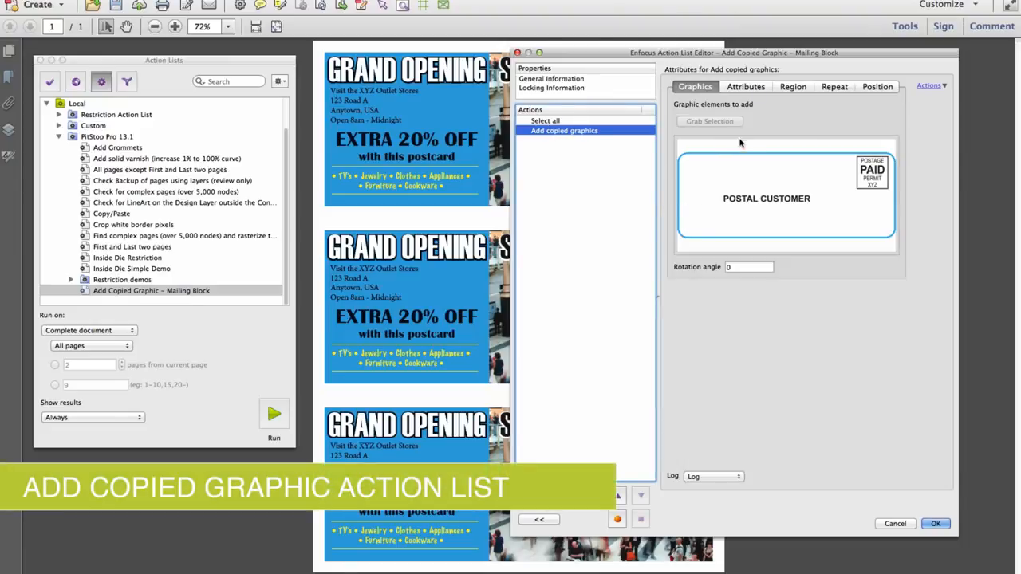
click(834, 88)
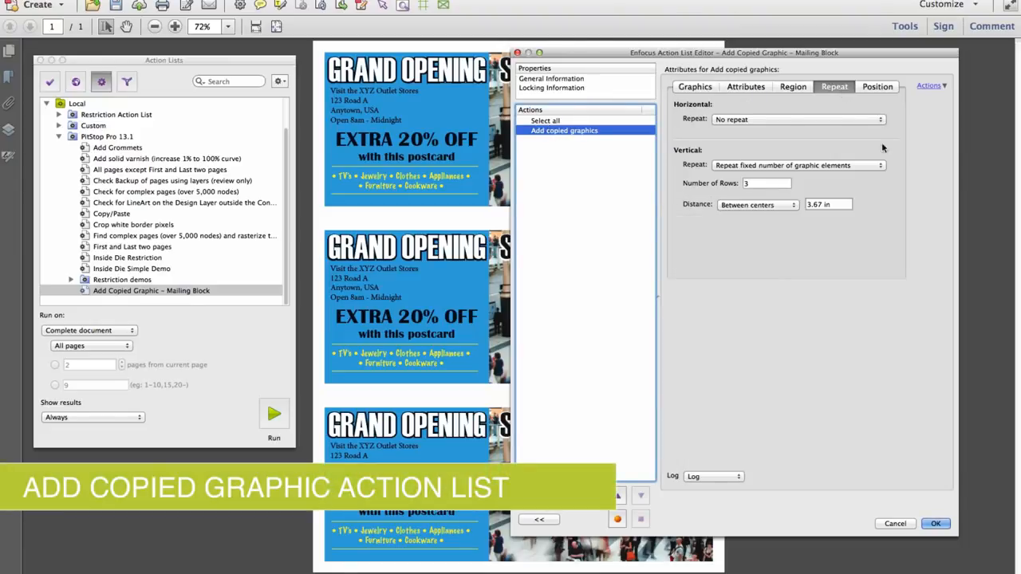
click(825, 167)
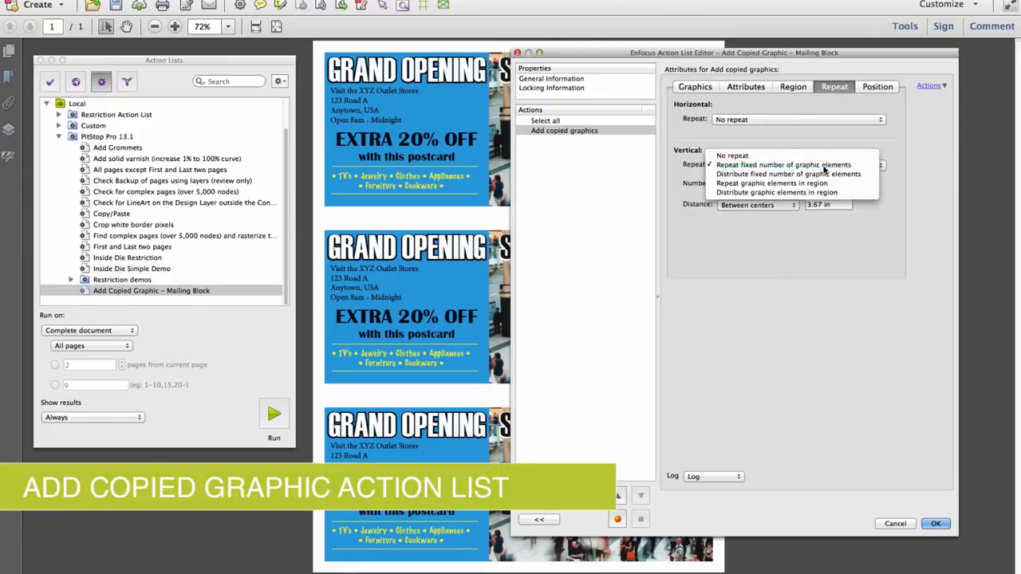
click(825, 165)
click(756, 182)
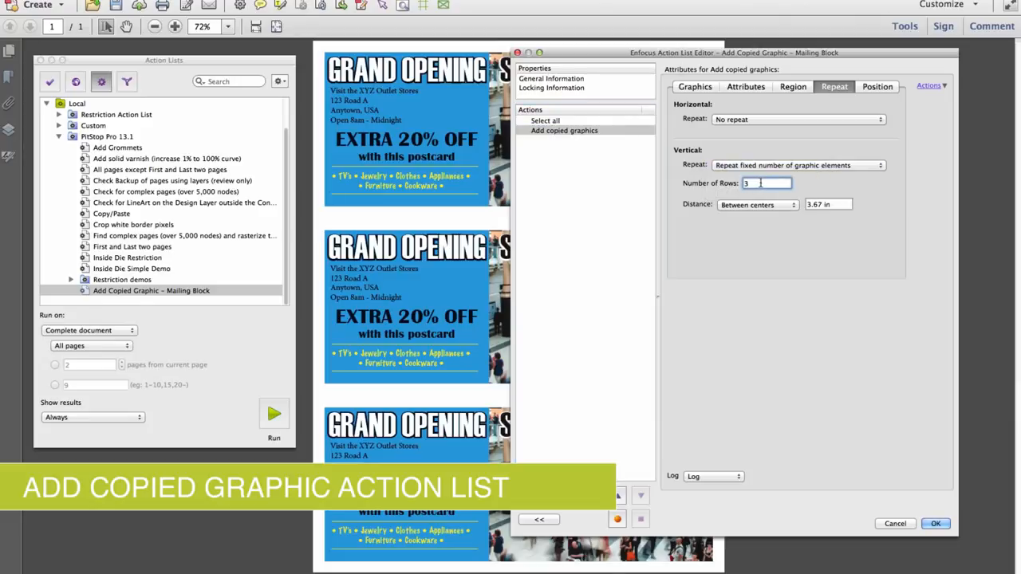
click(830, 205)
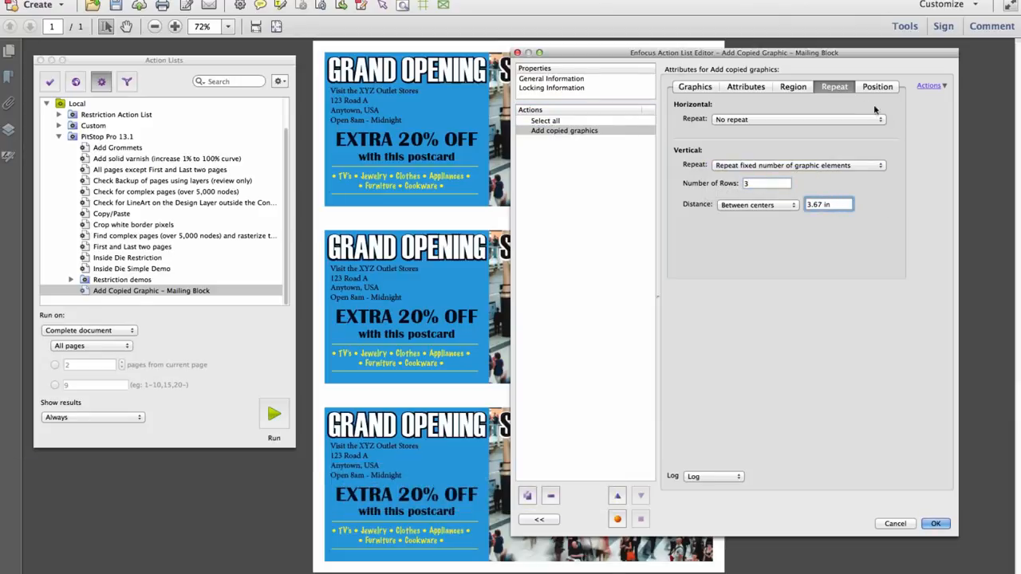
click(801, 87)
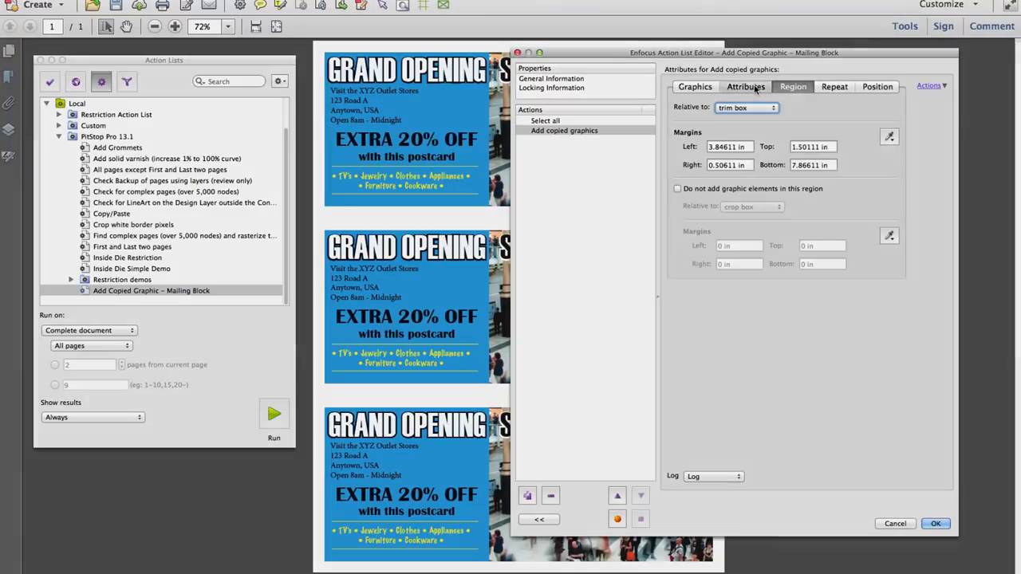
click(755, 88)
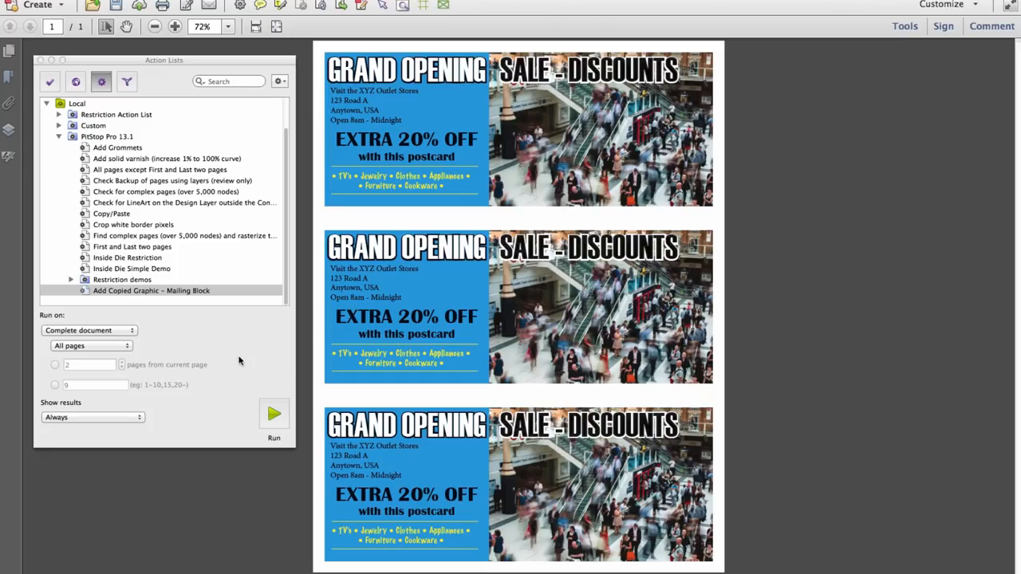
Run the Add Copied Graphic – Mailing Block action list on all pages and close its results report
click(178, 290)
click(274, 414)
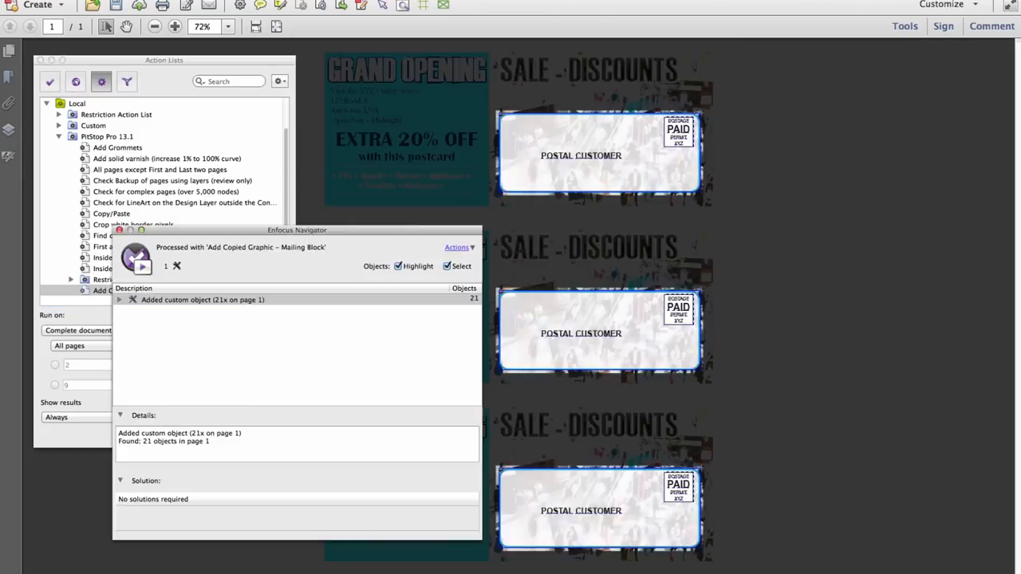
click(120, 231)
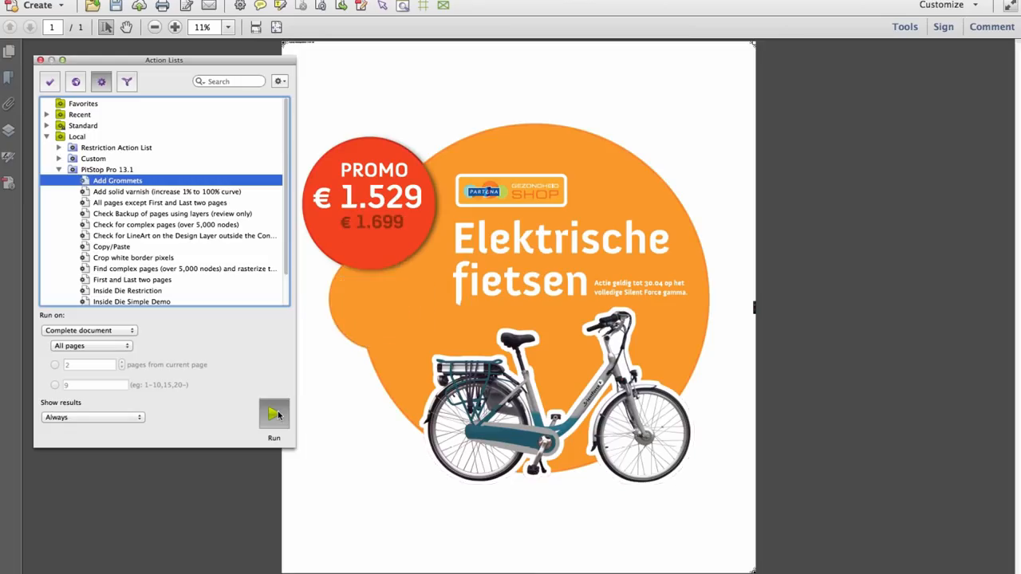
Run the Add Grommets action list on all pages, close the report and inspect the added grommets at 75% zoom
click(278, 415)
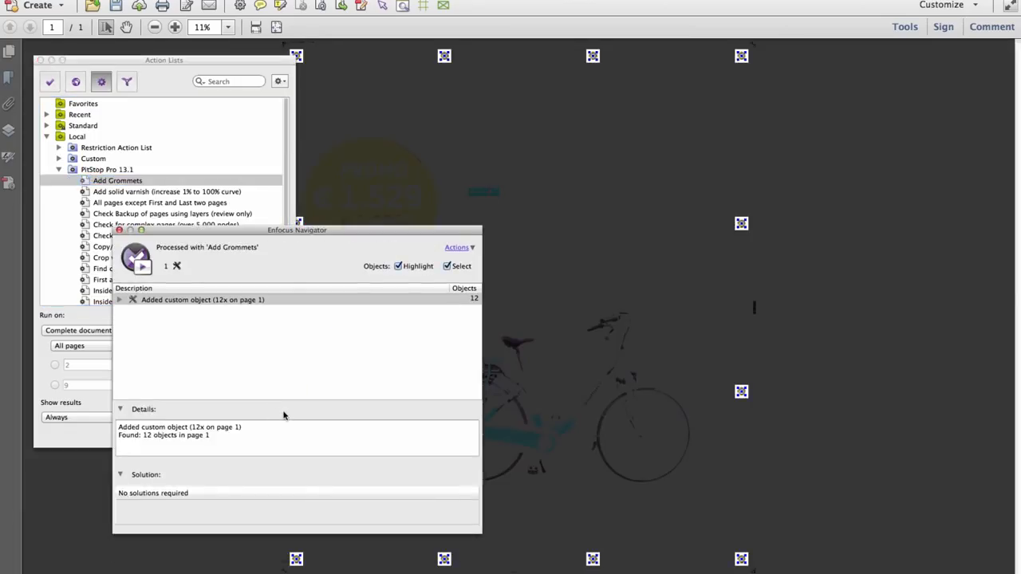
click(119, 231)
click(227, 27)
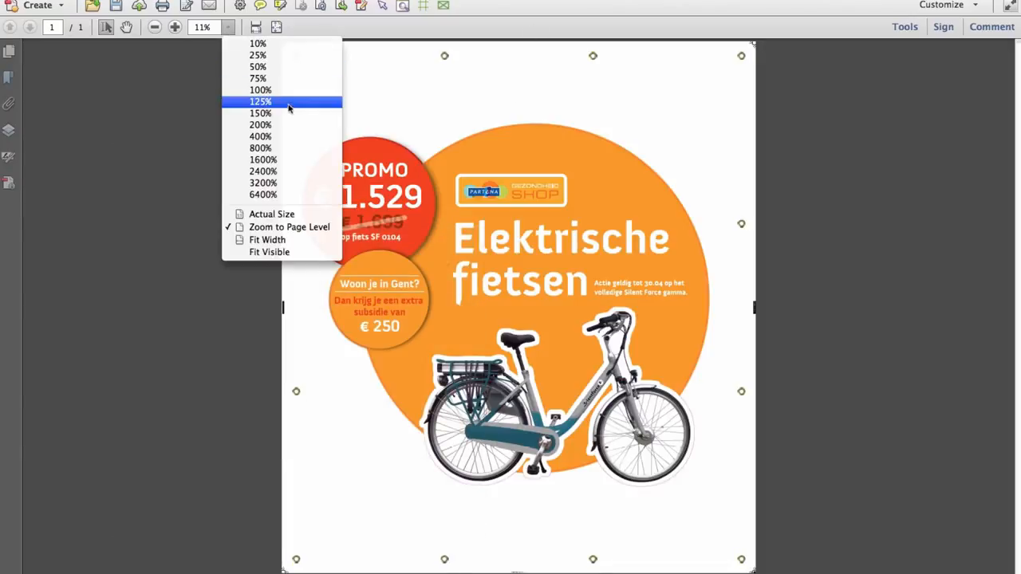
click(279, 79)
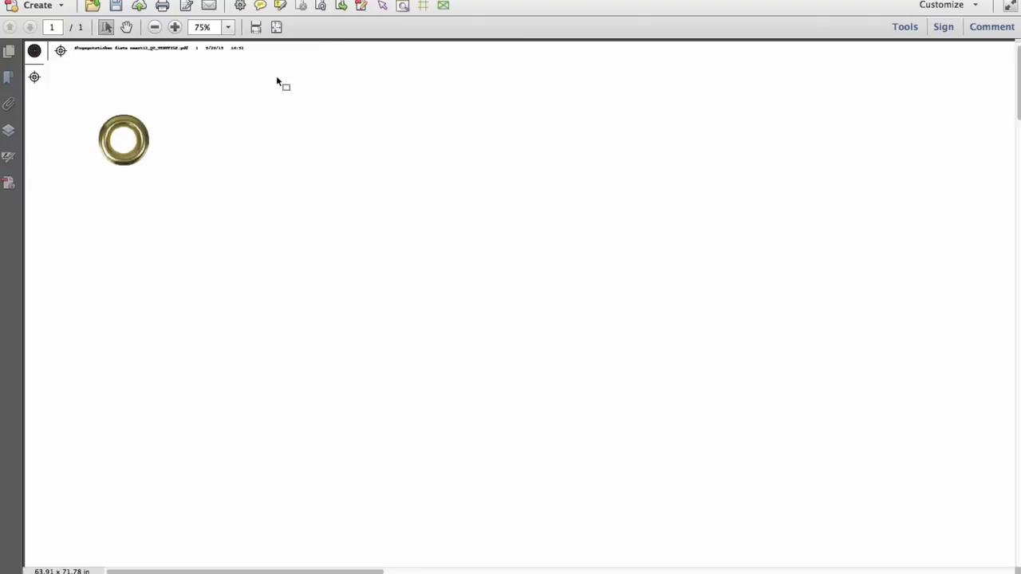
drag(932, 296, 569, 303)
drag(975, 287, 705, 290)
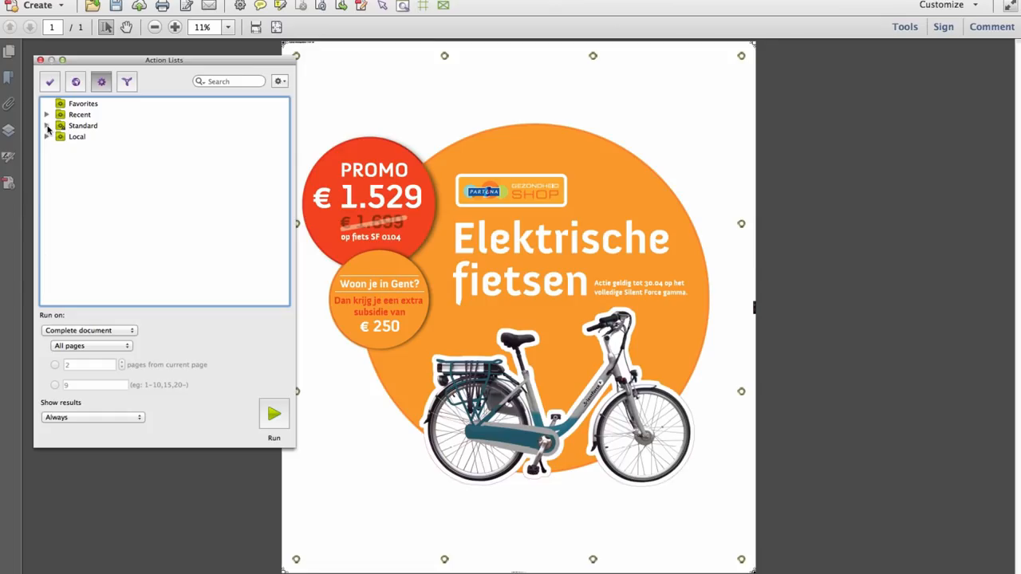
Locate the Add Grommets action list in the Add group of the Standard database
click(58, 137)
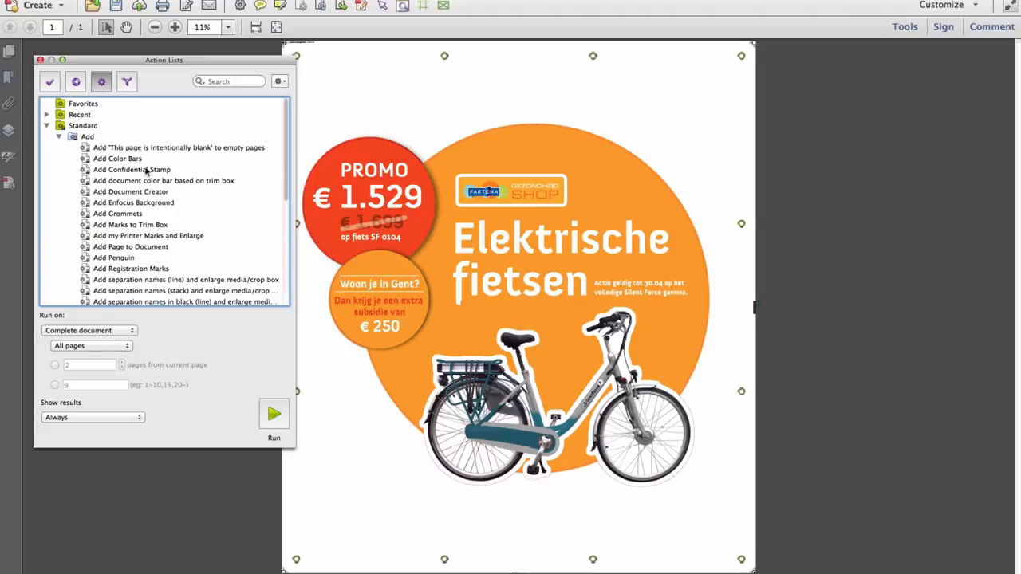
click(120, 214)
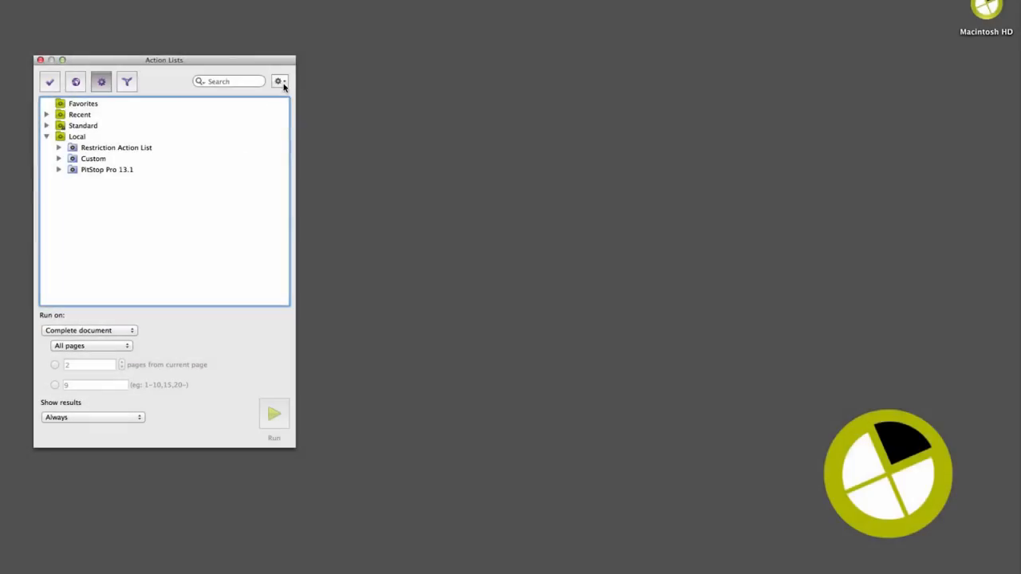
Create a new action list and add the "Select inside or outside contour" action after Select all
click(279, 81)
mouse_move(326, 193)
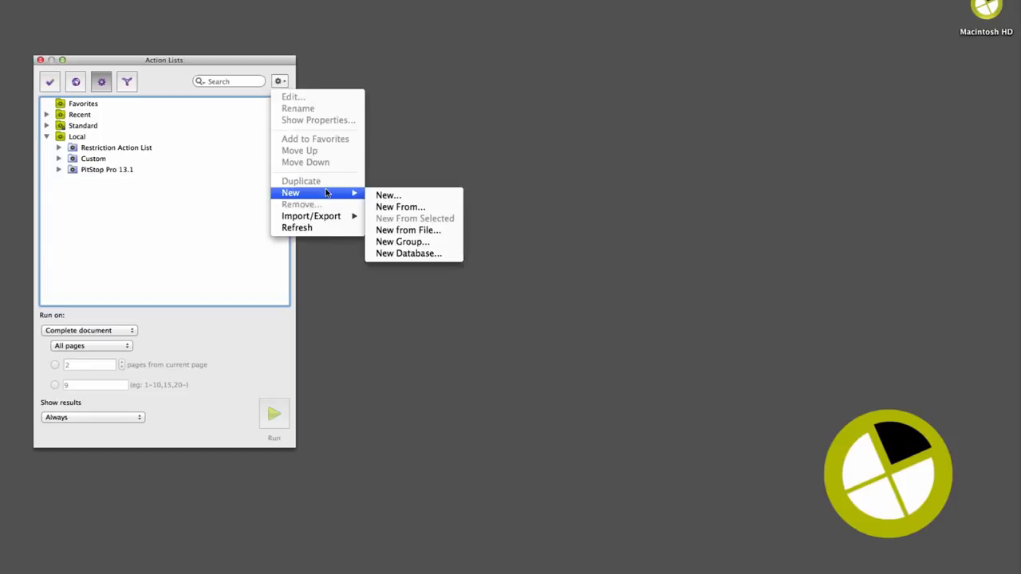
click(388, 194)
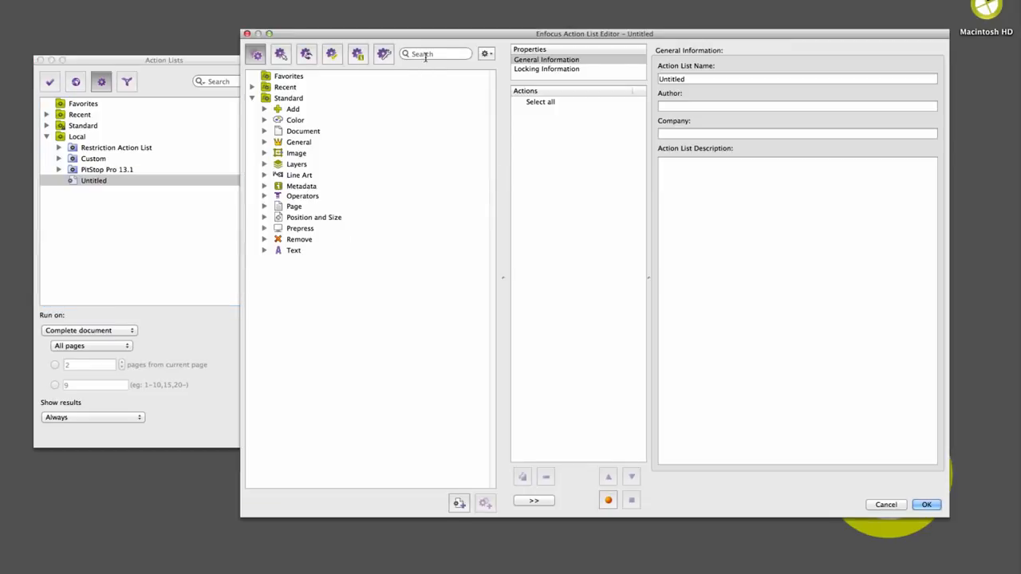
click(425, 54)
text(select in)
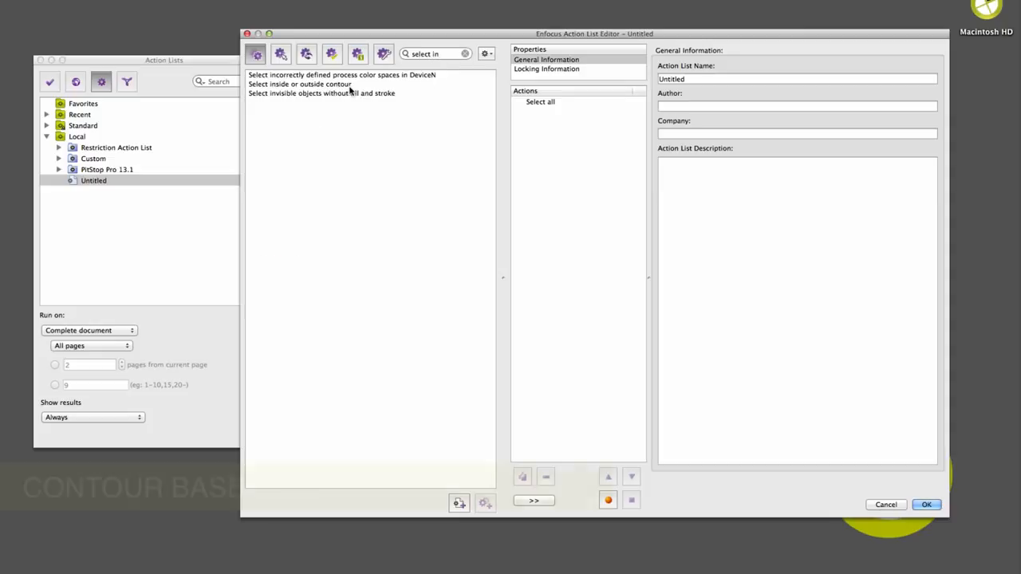
click(350, 88)
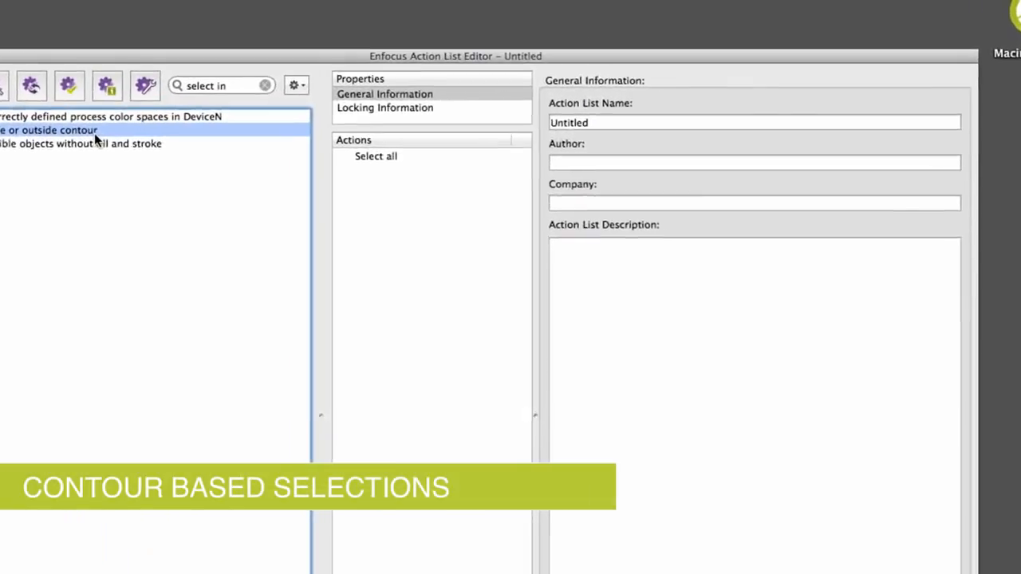
double_click(94, 132)
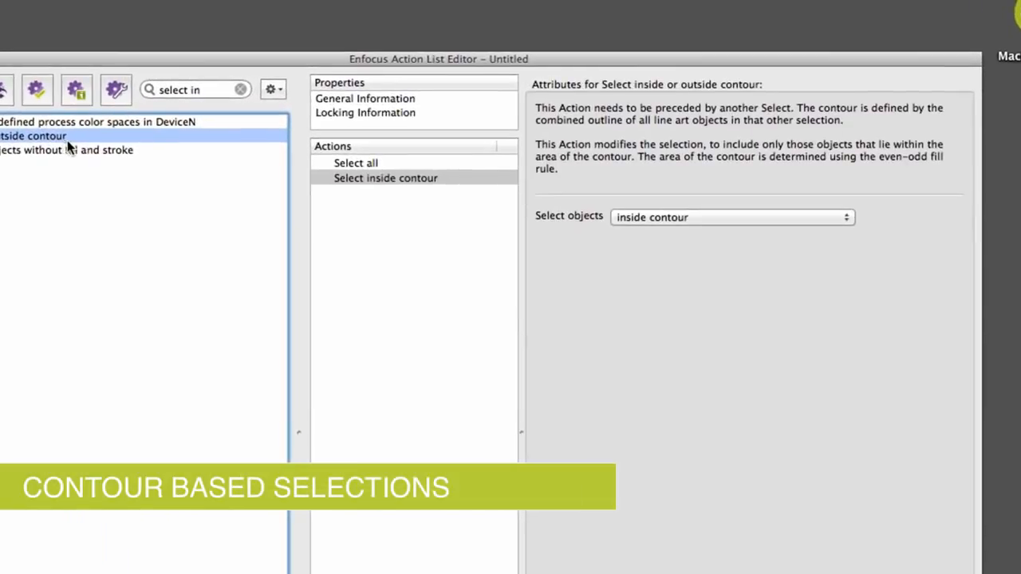
Review the object selection options of the contour action, keep "inside contour" and save the action list
click(844, 217)
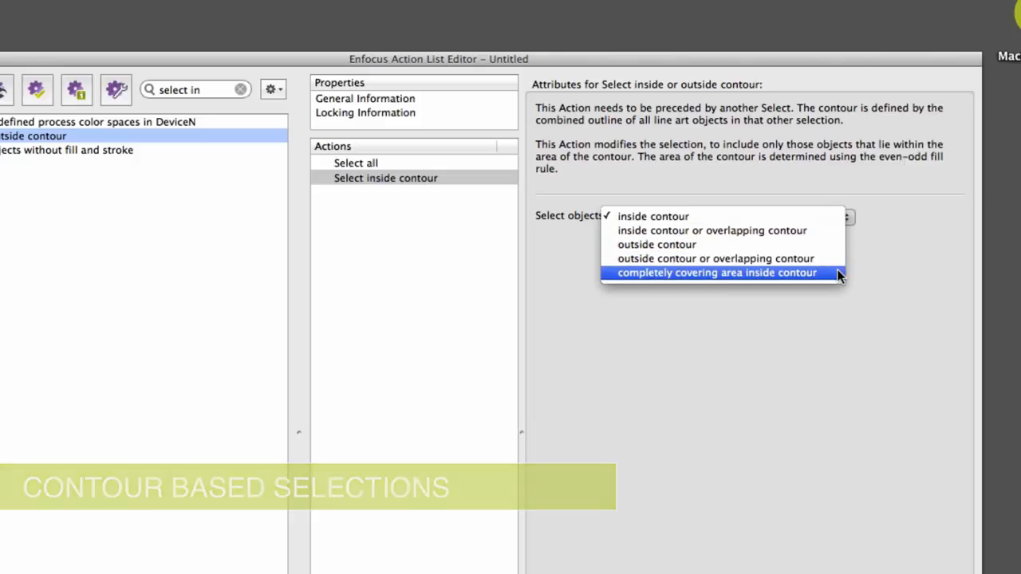
click(881, 288)
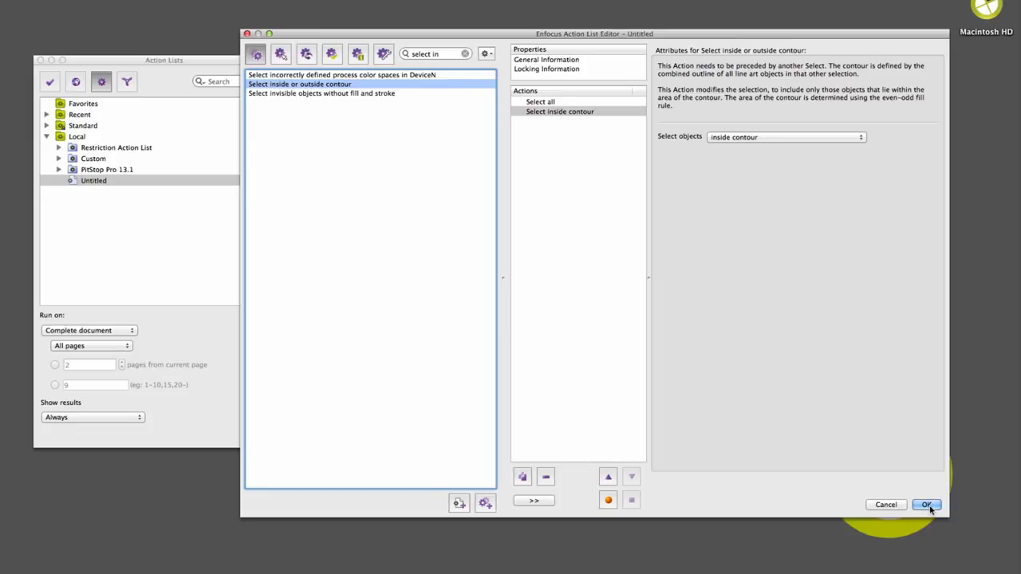
click(924, 505)
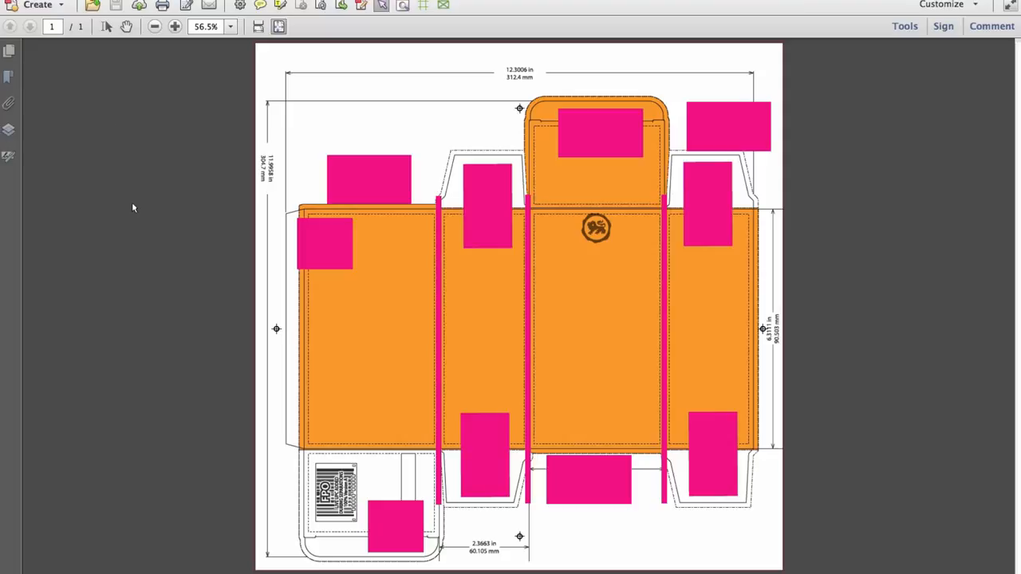
Expand the Positions and Structural layer groups, show the ContentArea layer and hide the Panels and Cutting layers
click(8, 129)
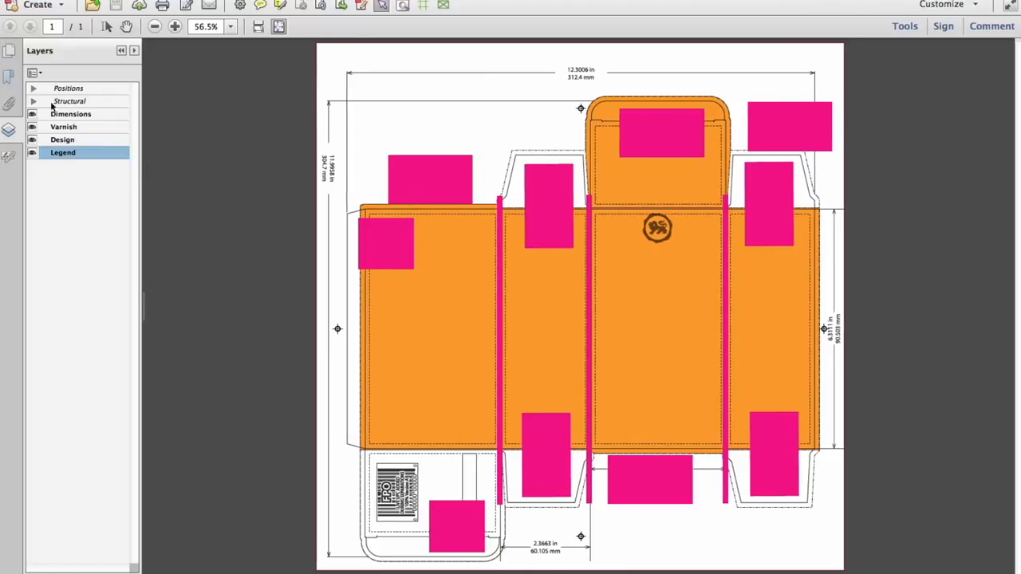
click(33, 102)
click(32, 89)
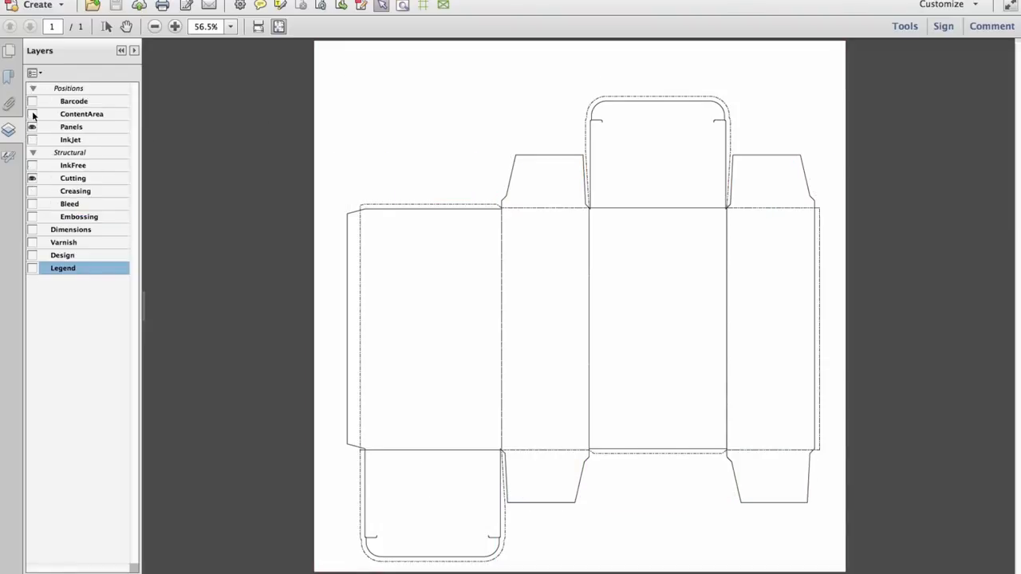
click(33, 114)
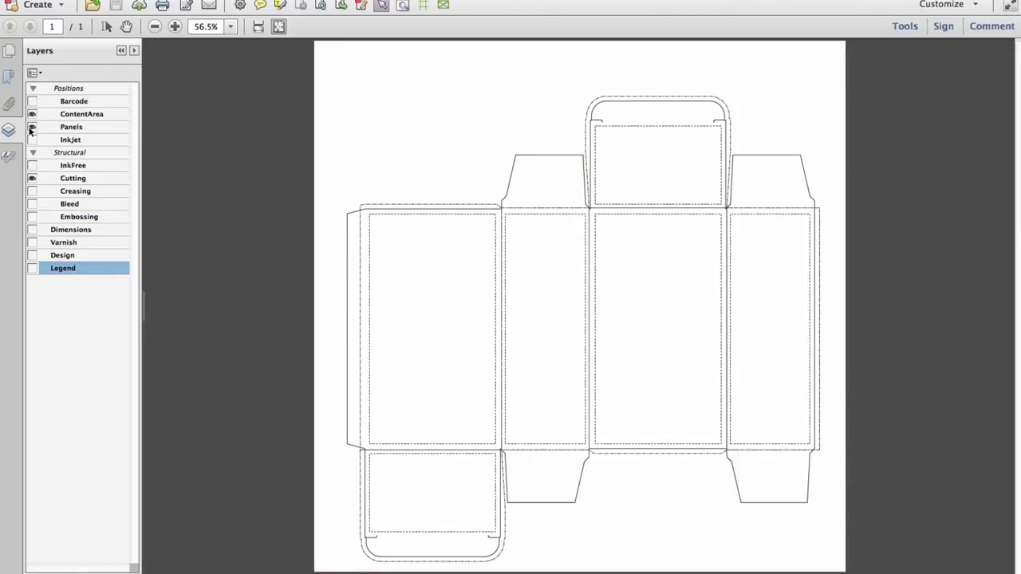
click(32, 128)
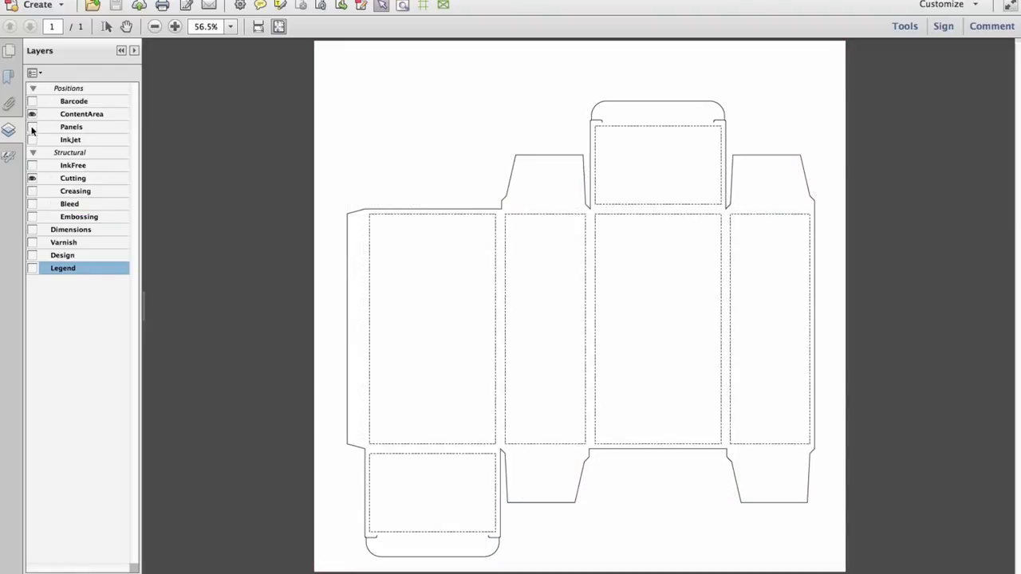
click(33, 179)
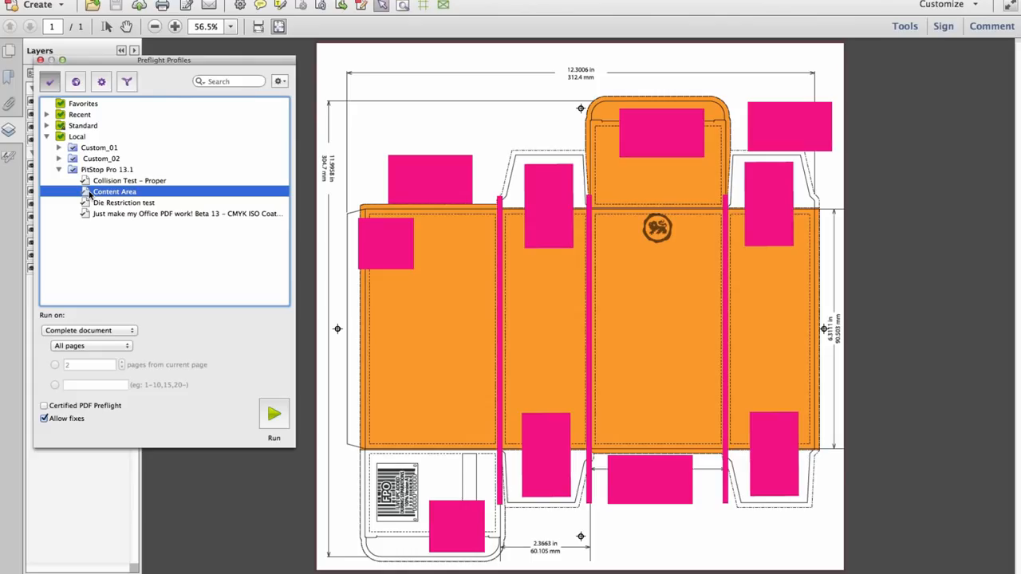
Open the Inside Die Restriction – ContentArea restriction of the Content Area preflight profile and examine its two layer selection actions
double_click(90, 196)
click(245, 79)
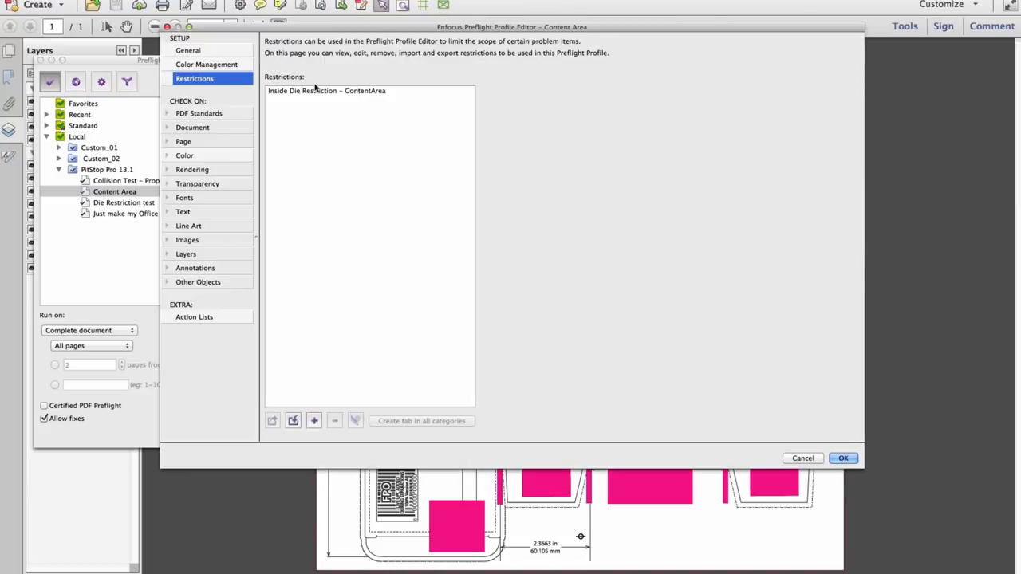
double_click(314, 90)
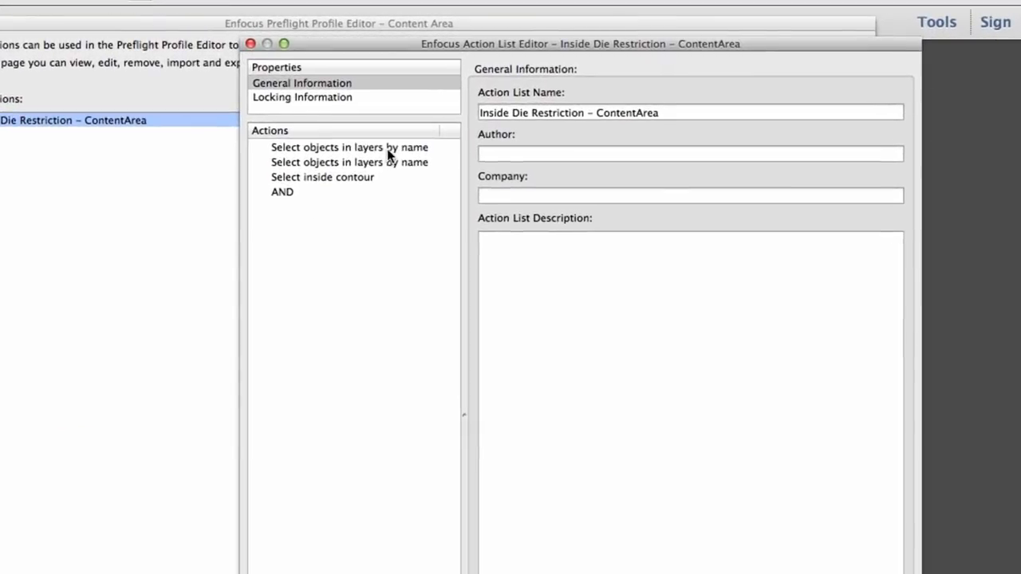
click(387, 148)
click(390, 164)
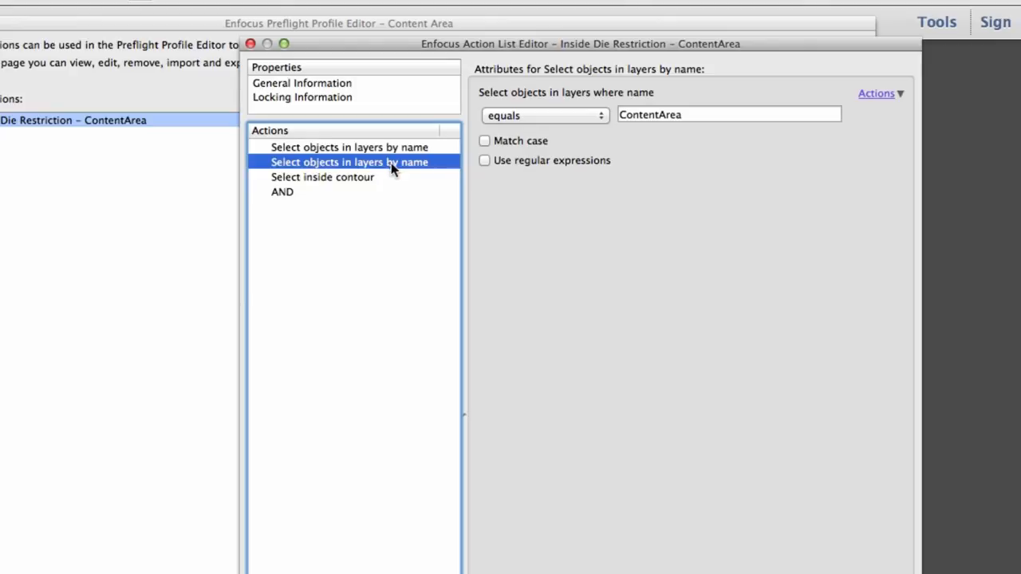
Review the contour action of the Inside Die Restriction, keep "inside contour or overlapping contour" and close the action list editor
click(383, 177)
click(778, 201)
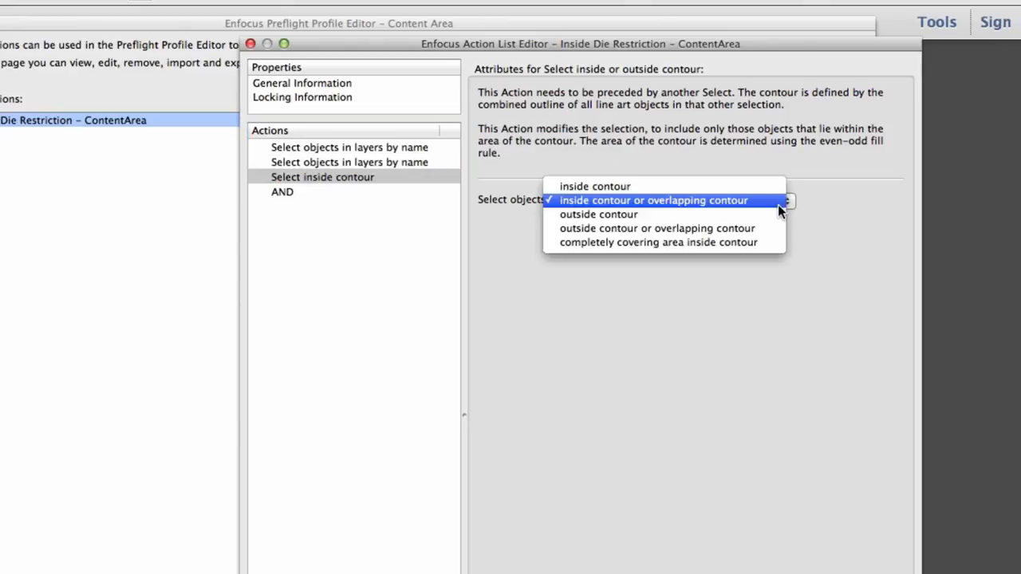
click(779, 205)
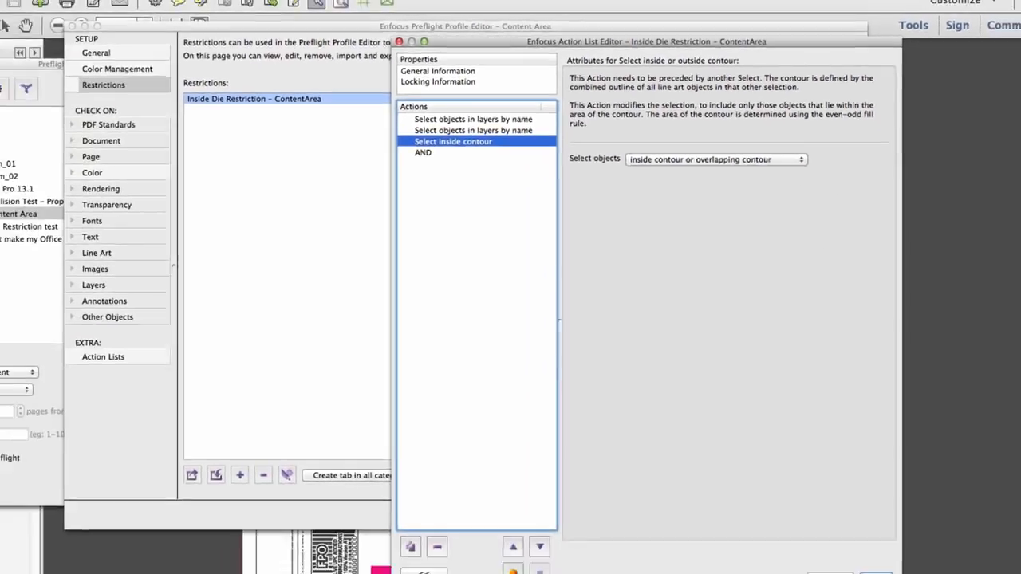
click(871, 509)
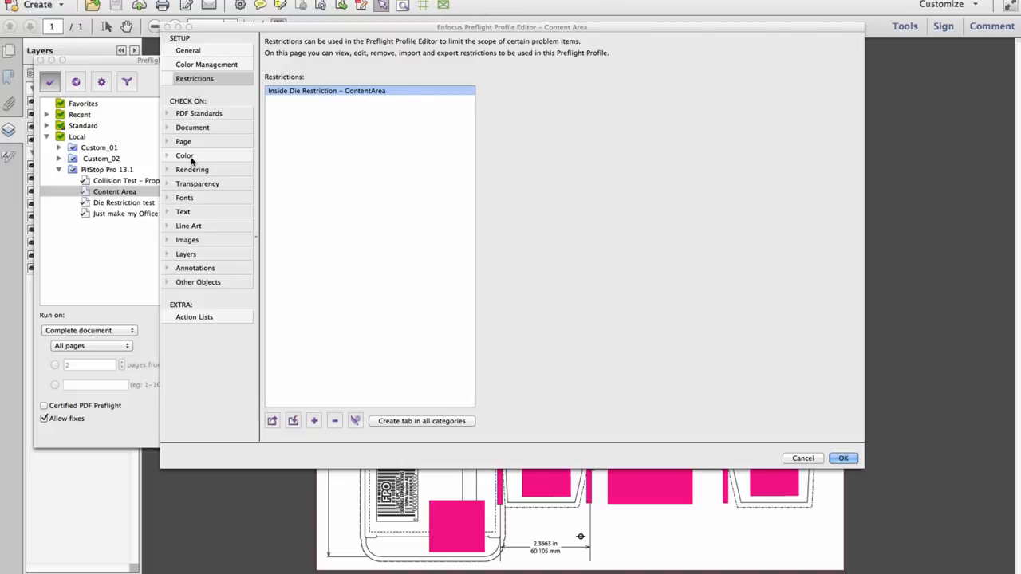
Check which restriction applies to the profile's Color checks and keep them restricted to Inside Die Restriction – ContentArea
click(184, 156)
click(444, 72)
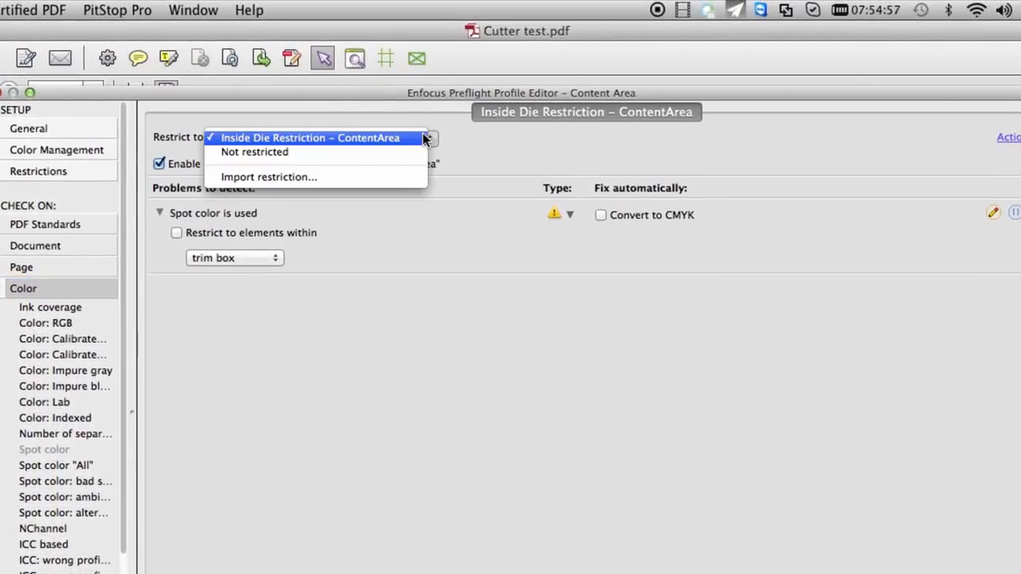
click(424, 139)
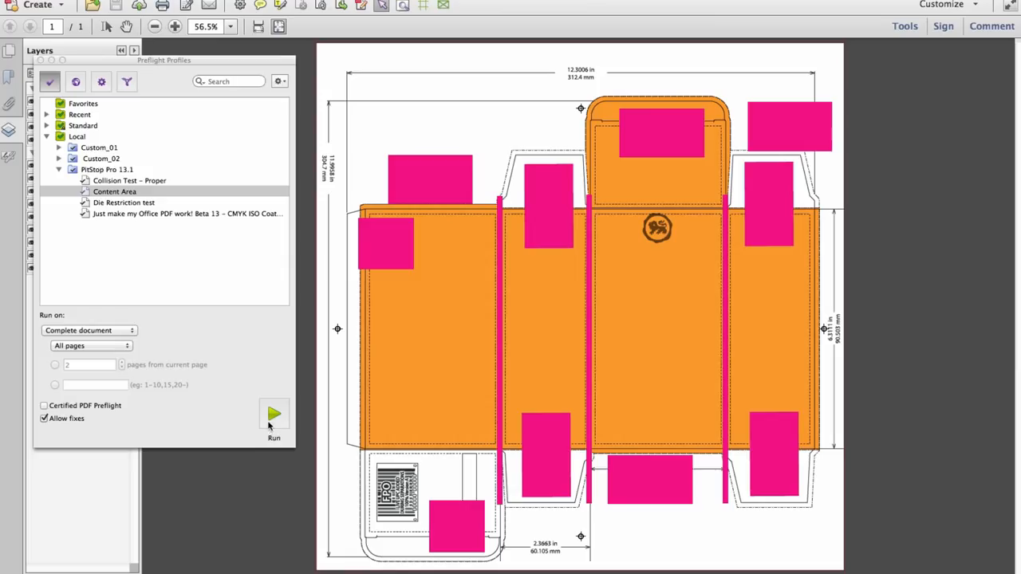
Run the Content Area preflight profile on the complete document and step through each object reported for the spot color warning
click(273, 414)
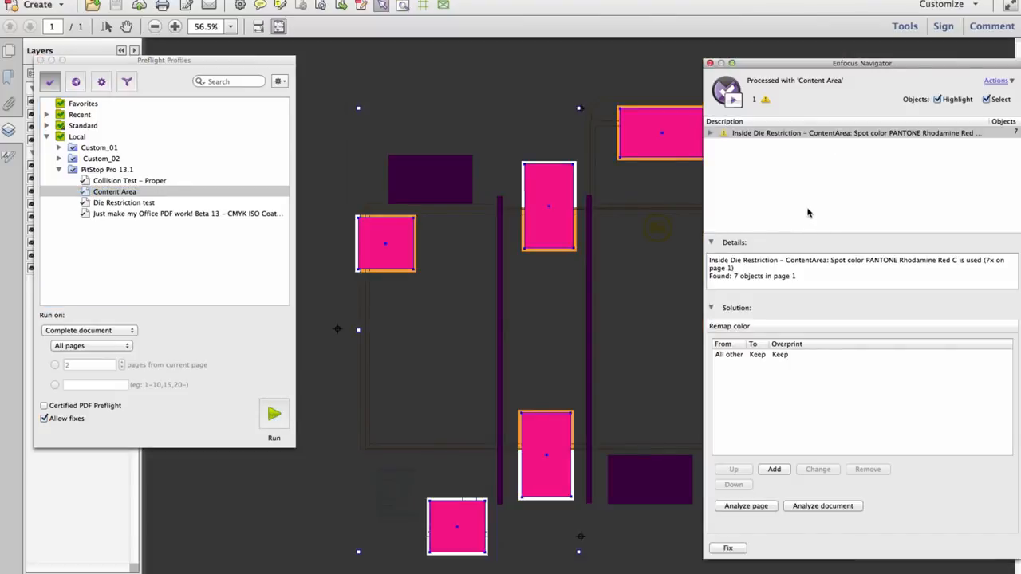
click(710, 133)
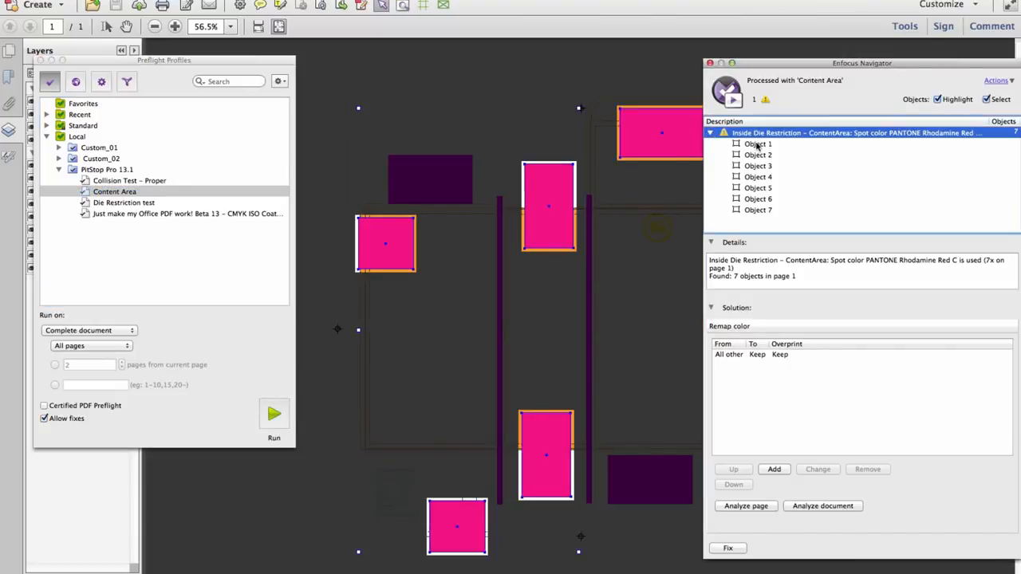
click(757, 144)
key(Down)
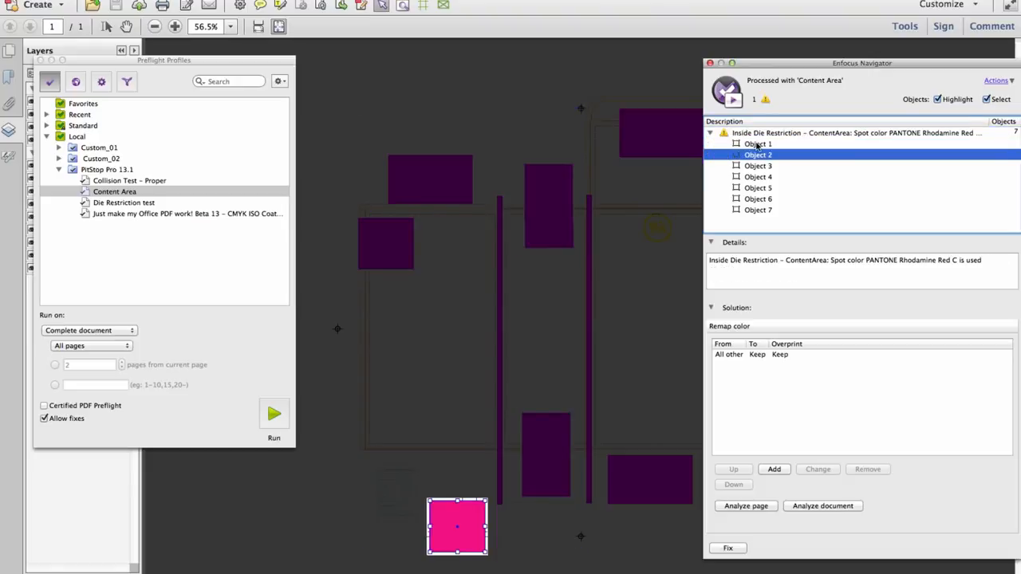
key(Down)
key(Down)
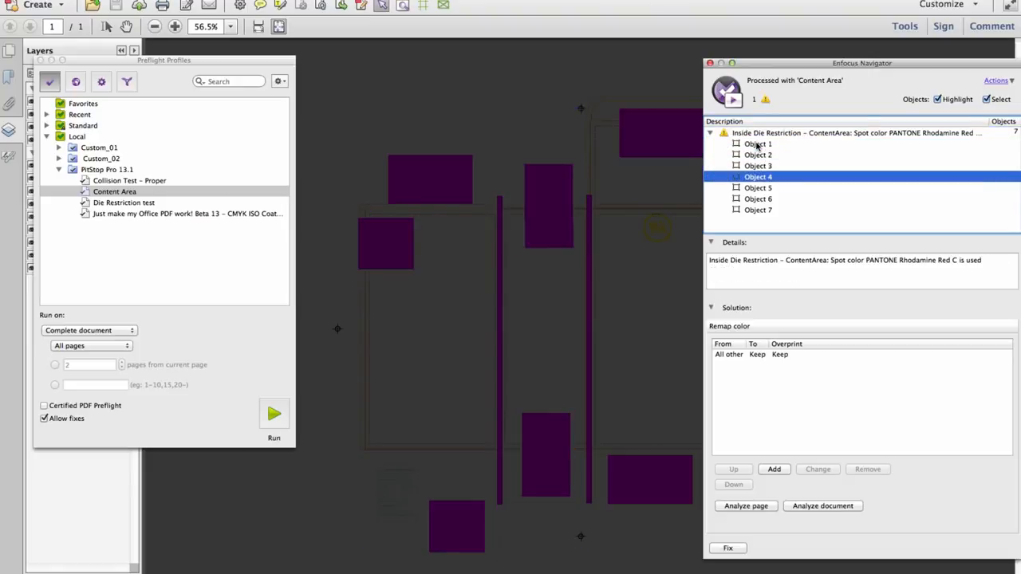
key(Down)
key(Down)
key(Down)
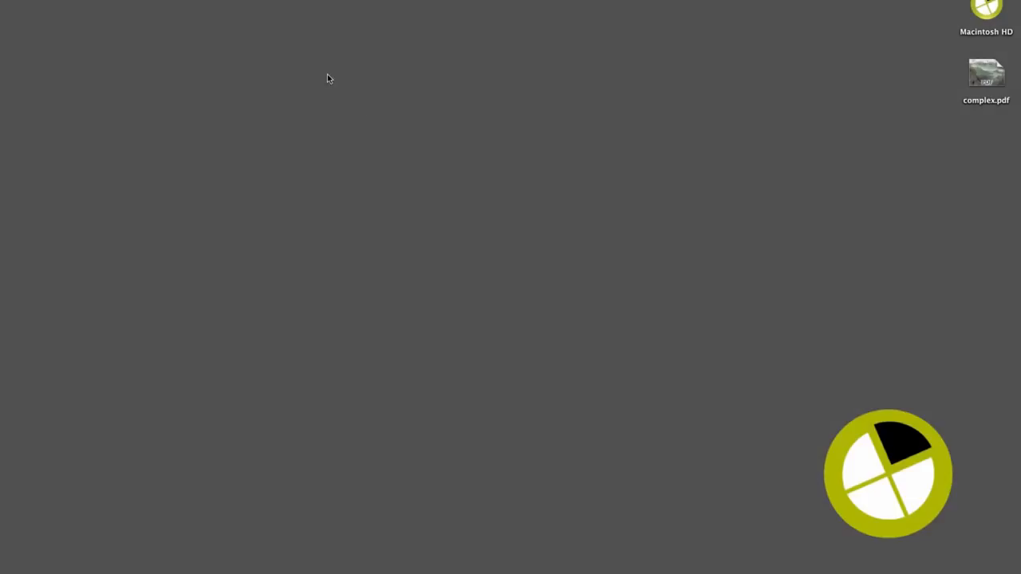
Open complex.pdf, run the "Check for complex pages (over 5,000 nodes)" action list and inspect the reported node warning
double_click(987, 73)
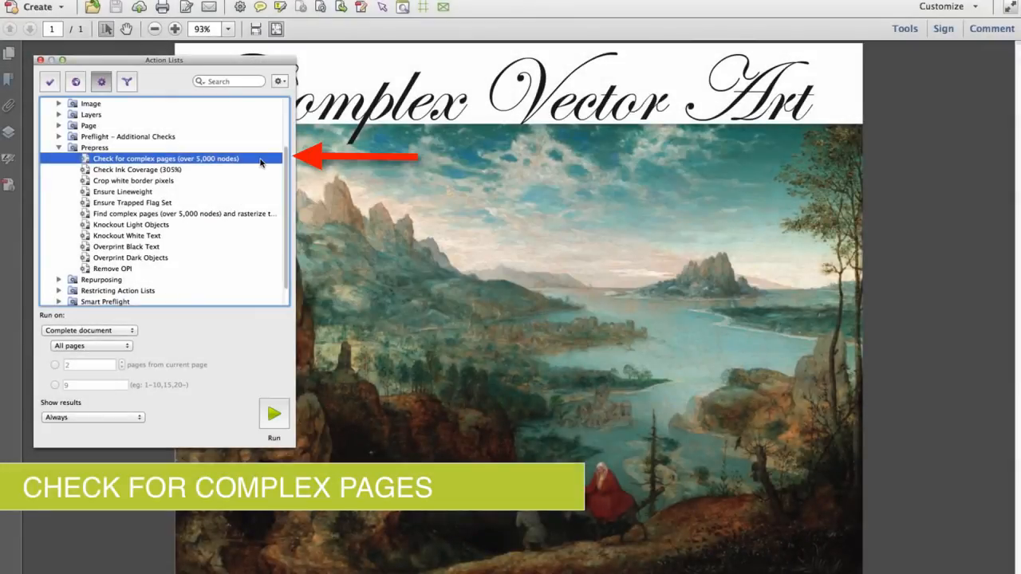
click(288, 422)
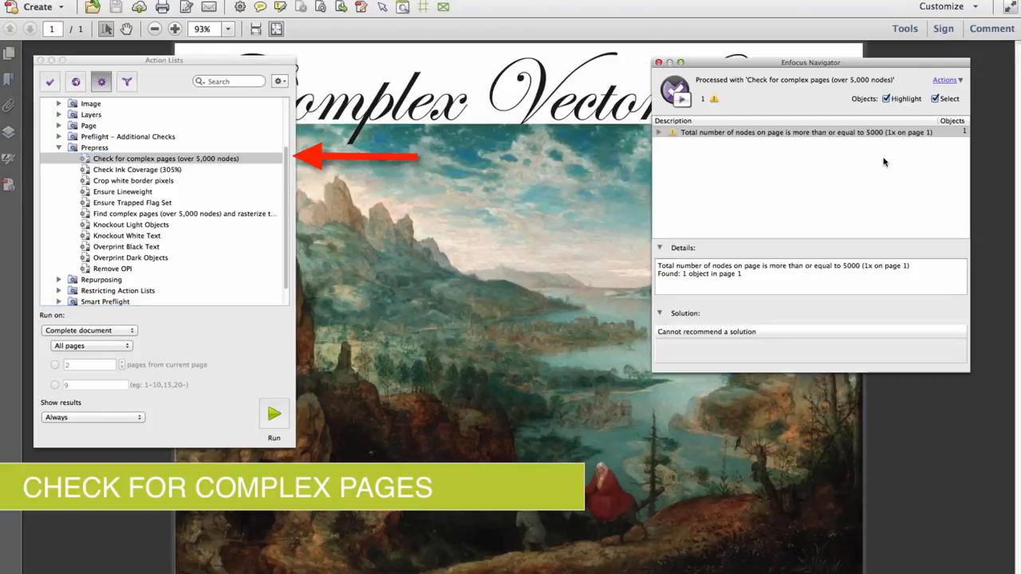
click(739, 133)
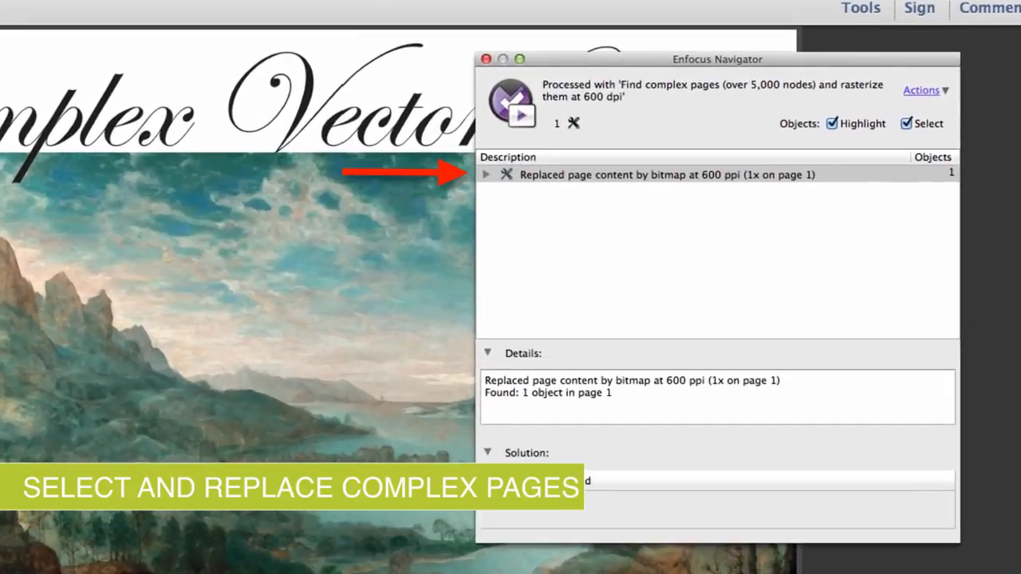
Close the results of the 600 dpi rasterization and inspect the rasterized page in wireframe view
click(486, 58)
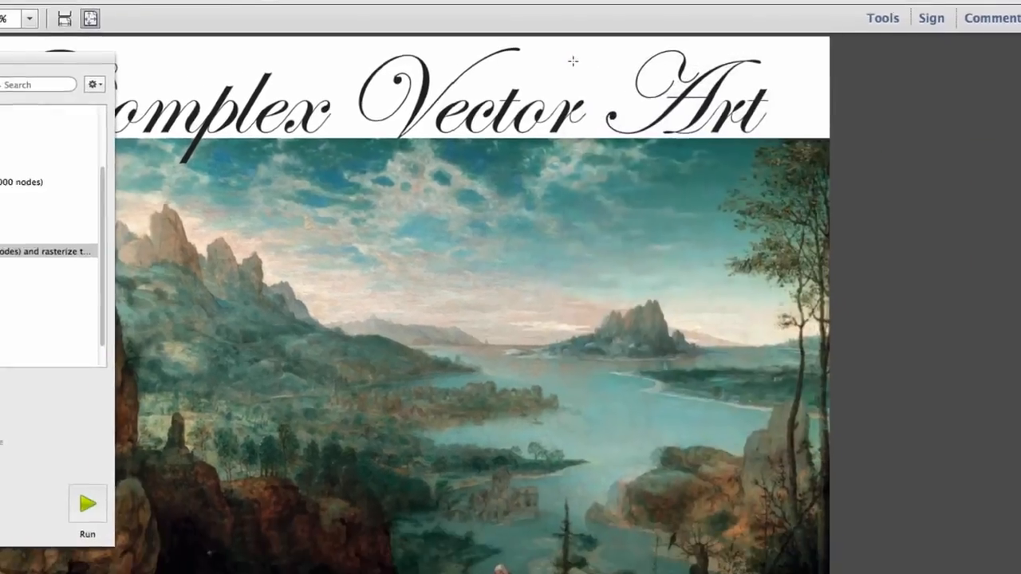
click(444, 7)
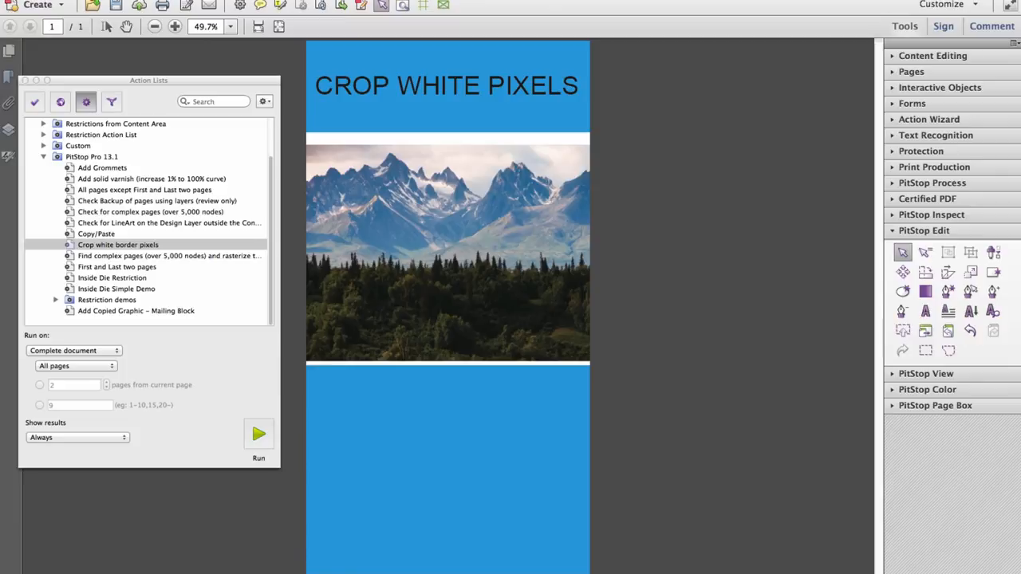
Review the "Crop white border pixels" action list, keep "Crop white borders of image" enabled and save it
double_click(72, 247)
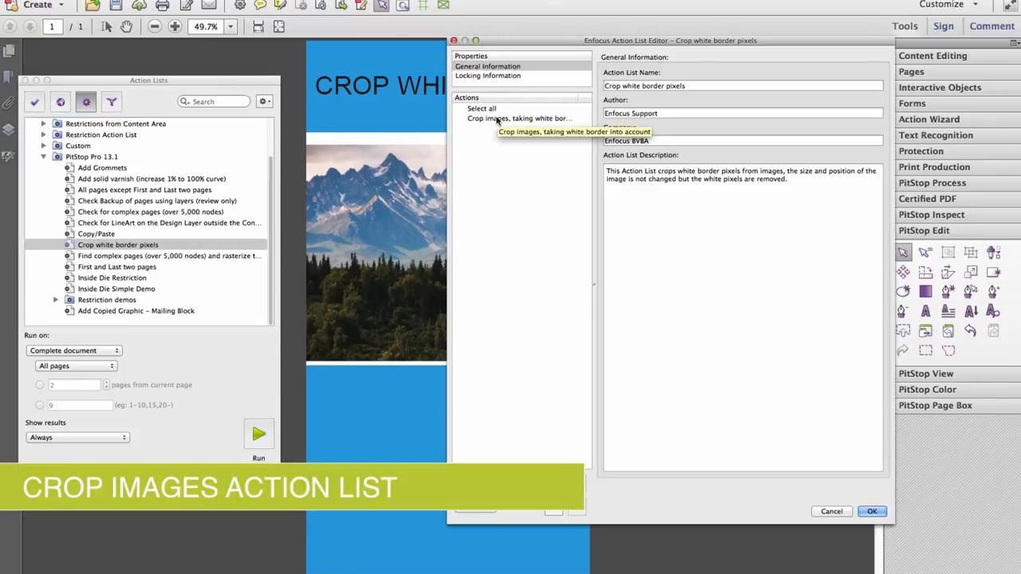
click(497, 120)
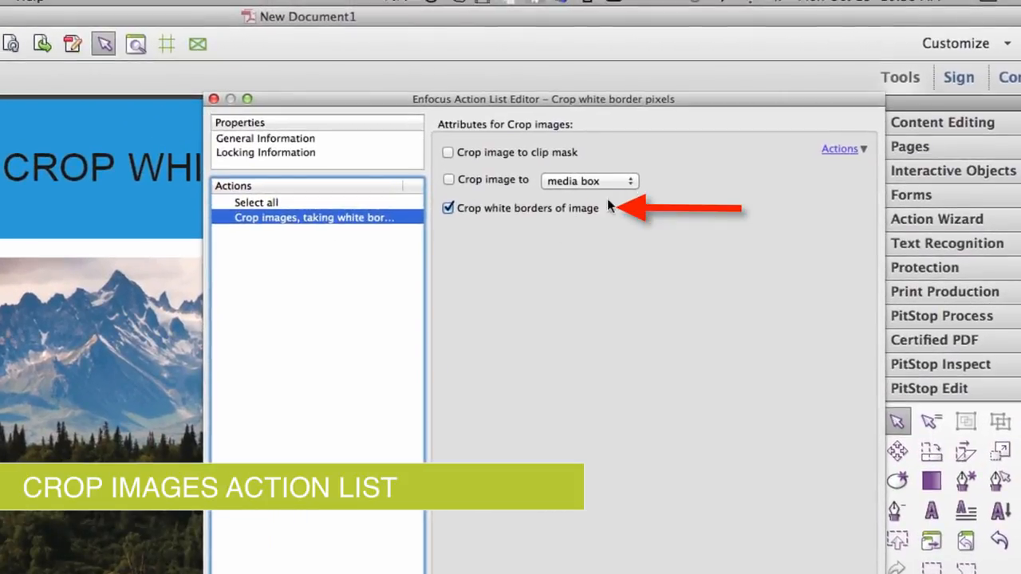
click(585, 210)
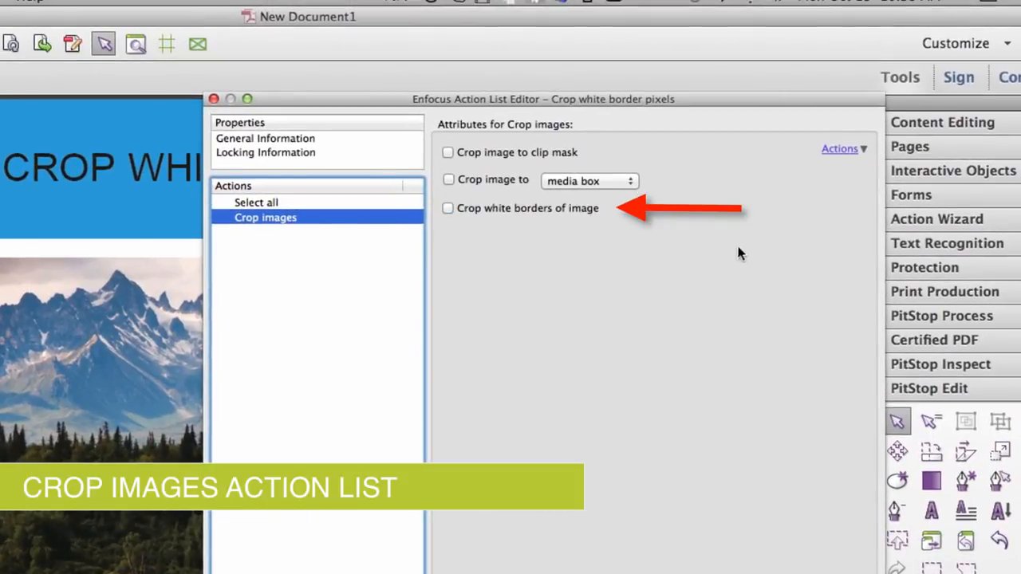
click(574, 211)
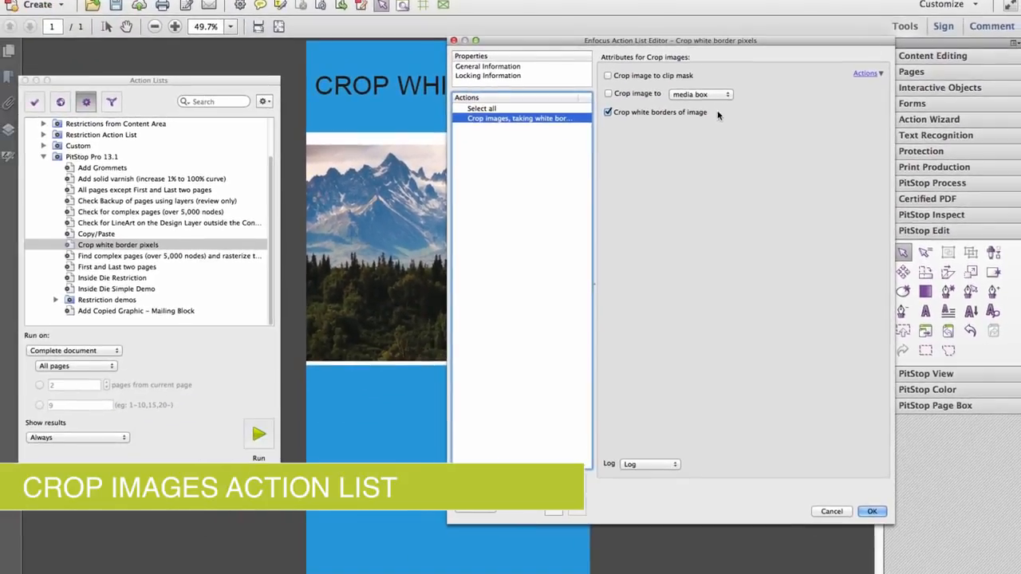
click(871, 517)
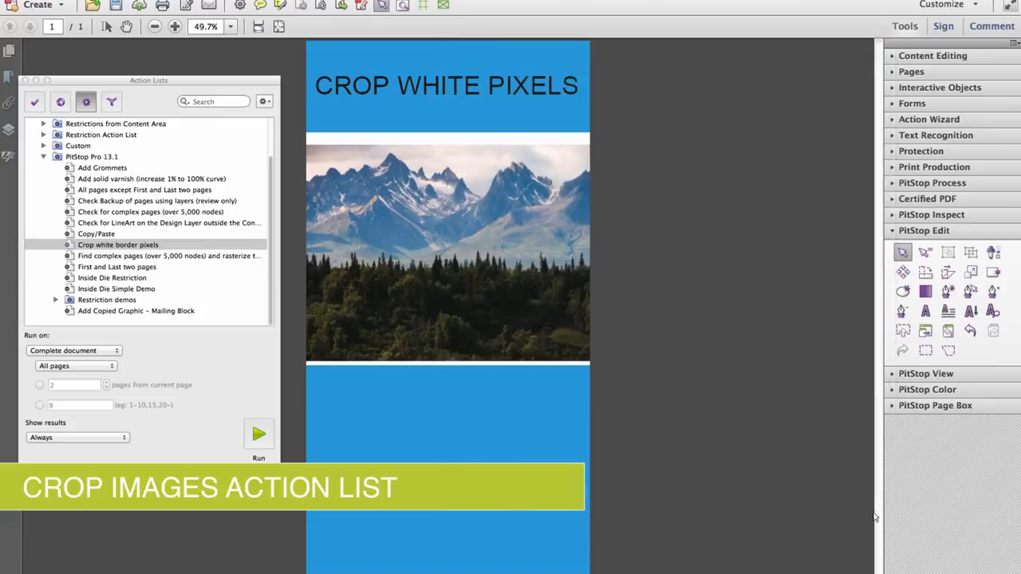
Run the "Crop white border pixels" action list on all pages and close the results
click(163, 82)
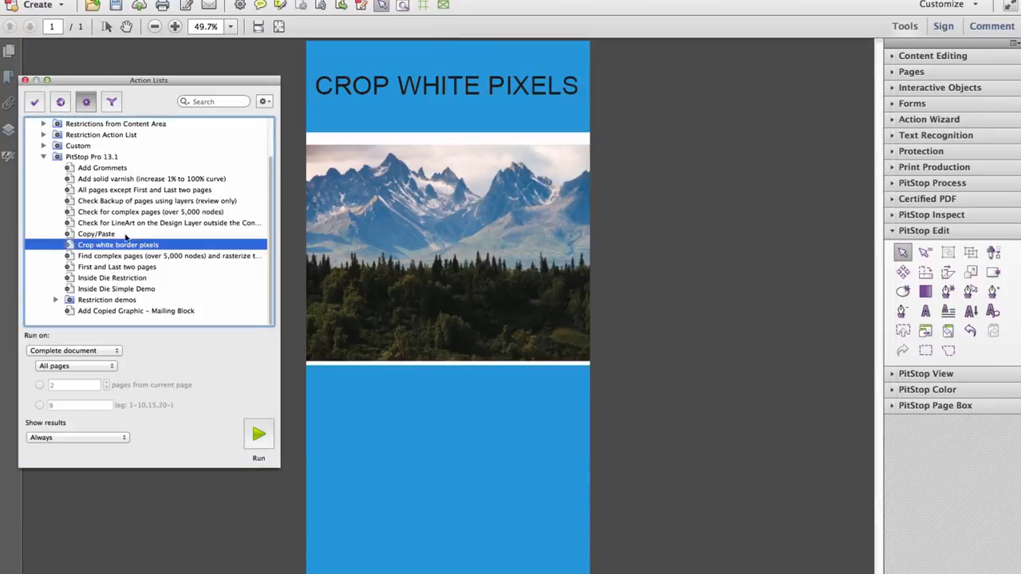
click(258, 438)
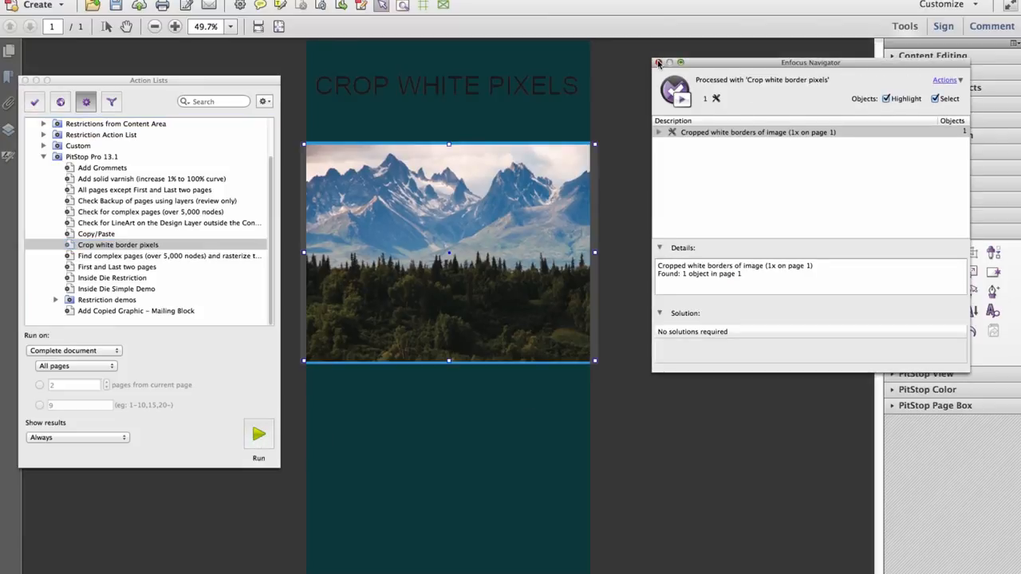
click(659, 63)
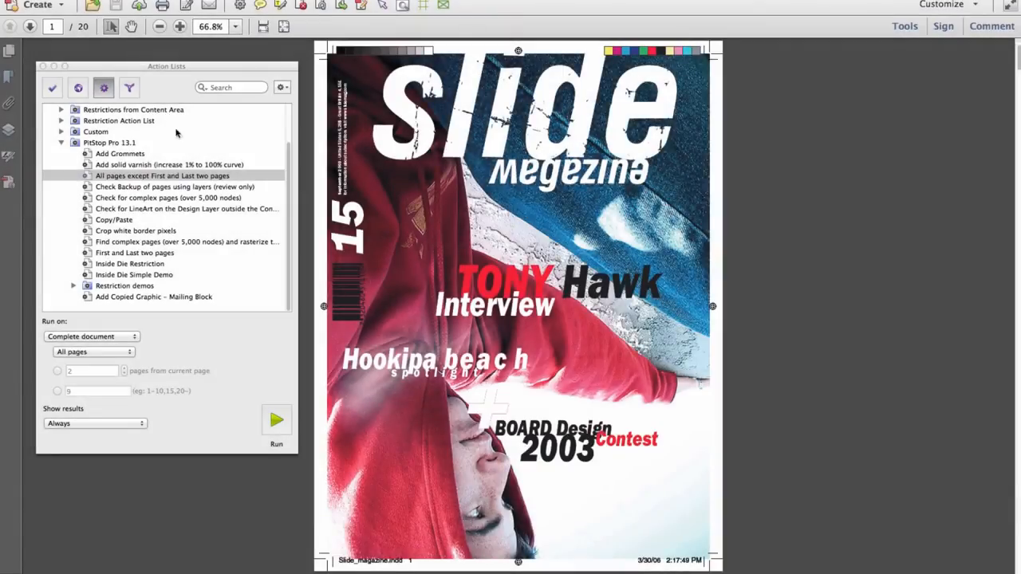
Open the "All pages except First and Last two pages" action list and examine the page ranges of its two page selection actions
double_click(90, 176)
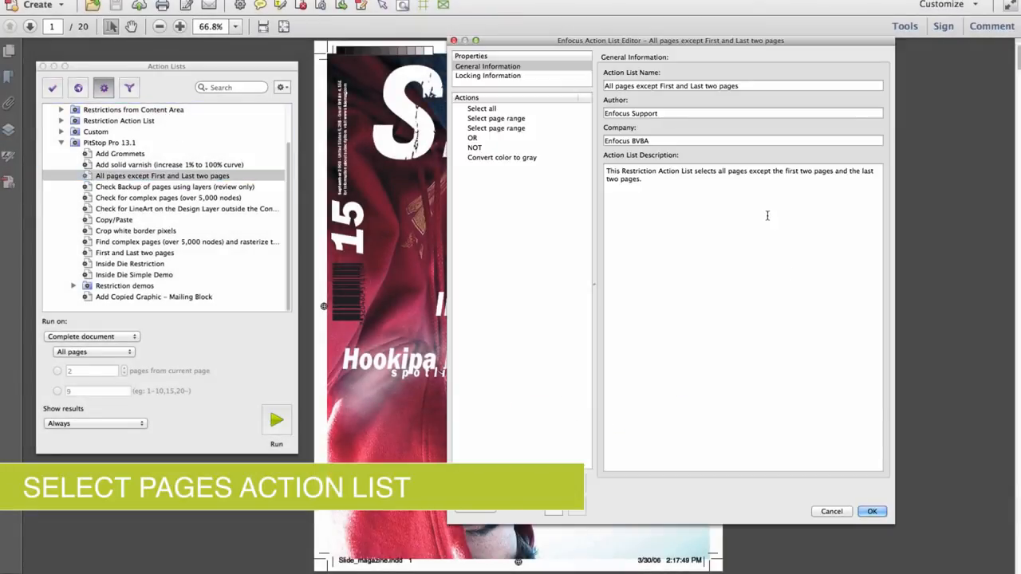
click(523, 119)
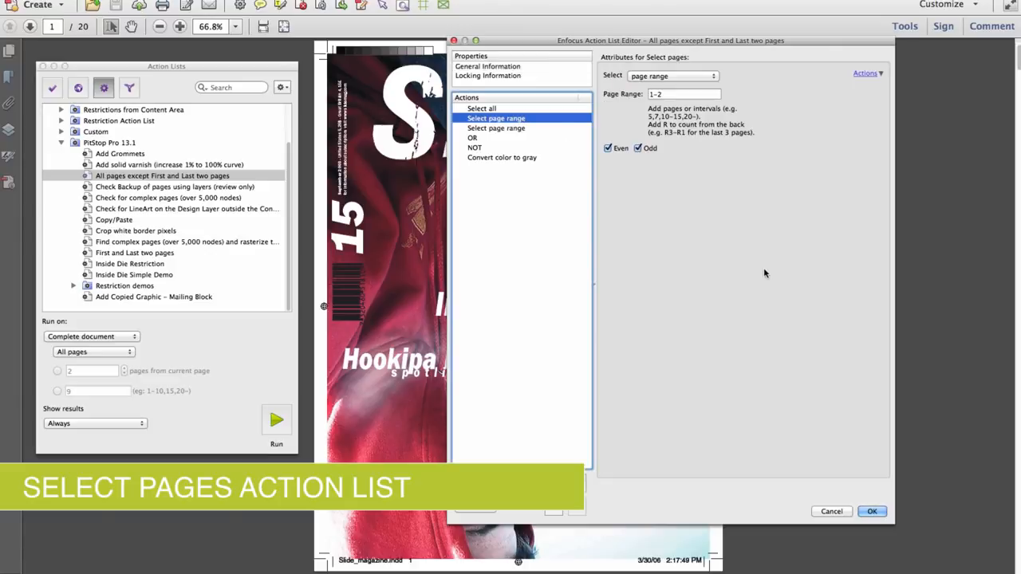
click(520, 130)
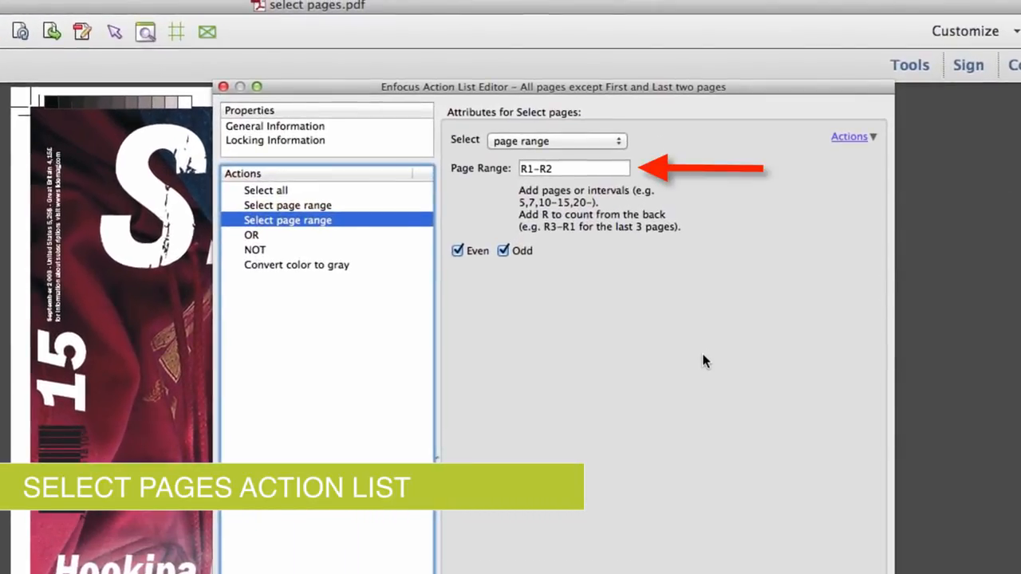
click(592, 169)
drag(592, 169, 502, 162)
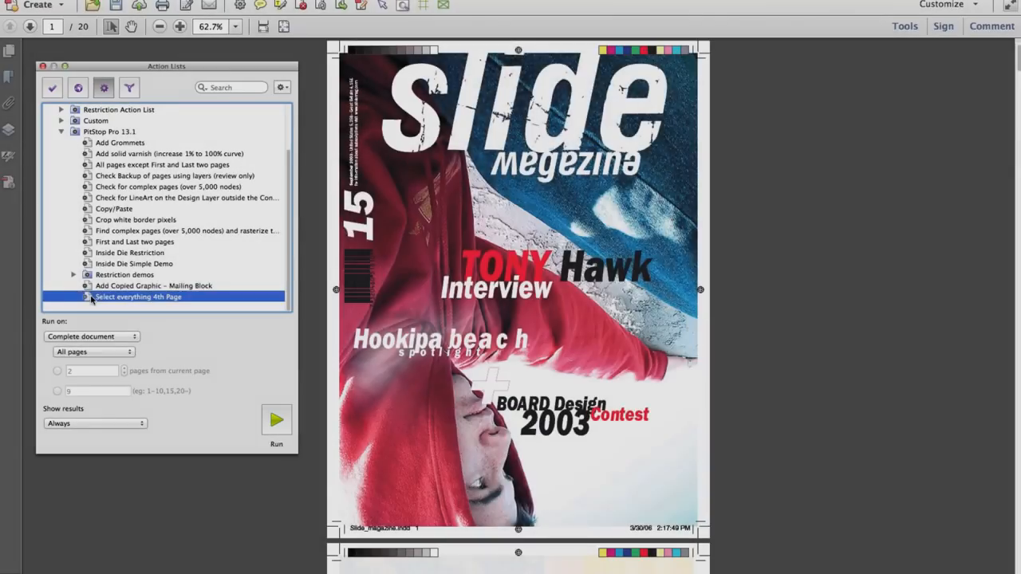
Change the page selection in the "Select everything 4th Page" action list to every Nth page, selecting every 4 pages from page 1
double_click(206, 296)
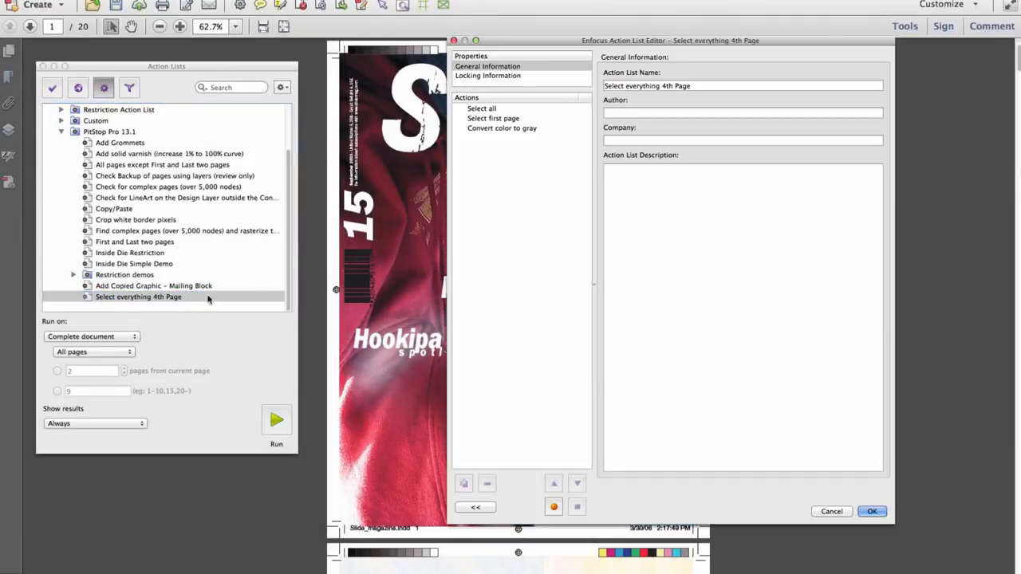
click(533, 119)
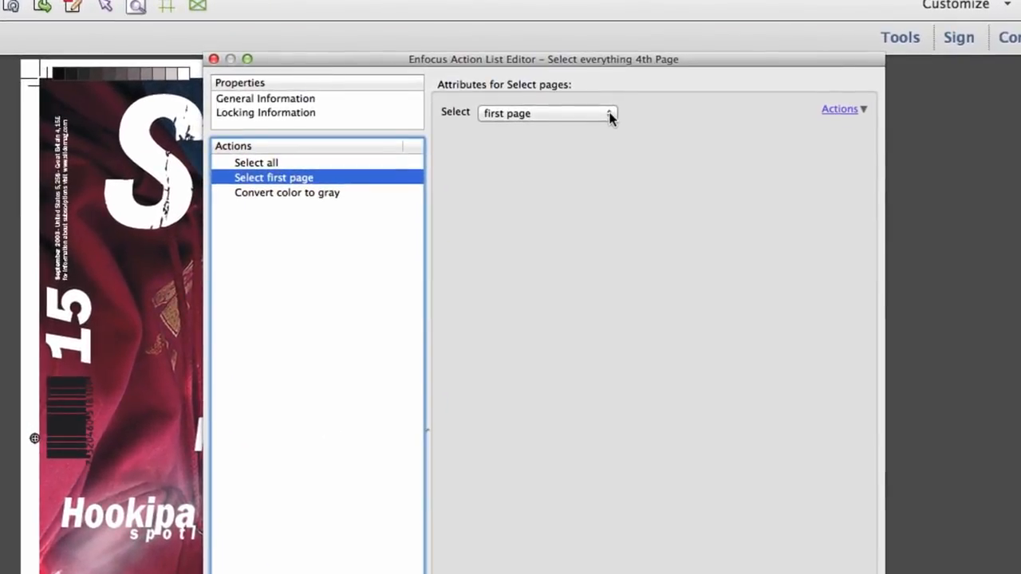
click(611, 117)
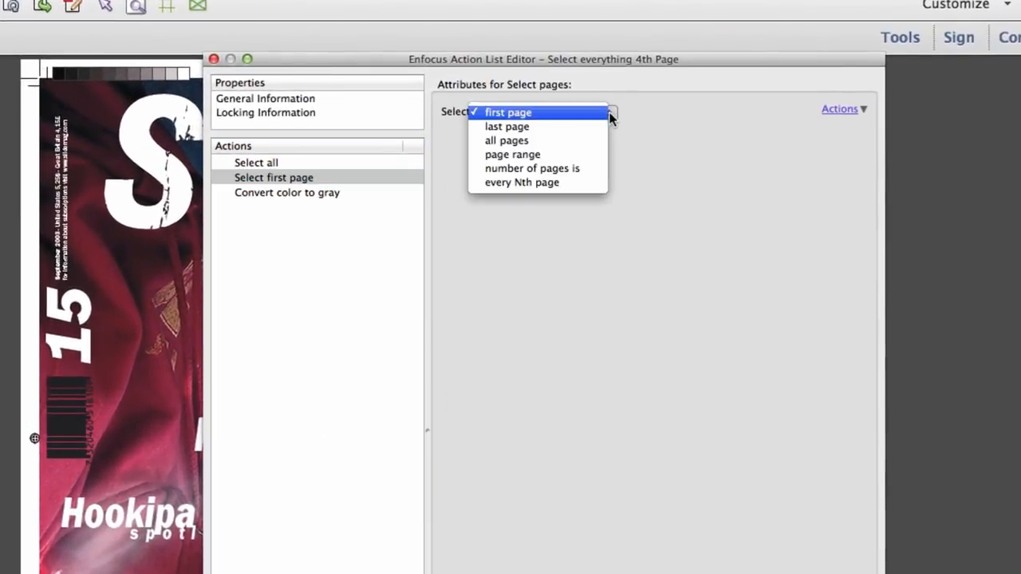
click(584, 181)
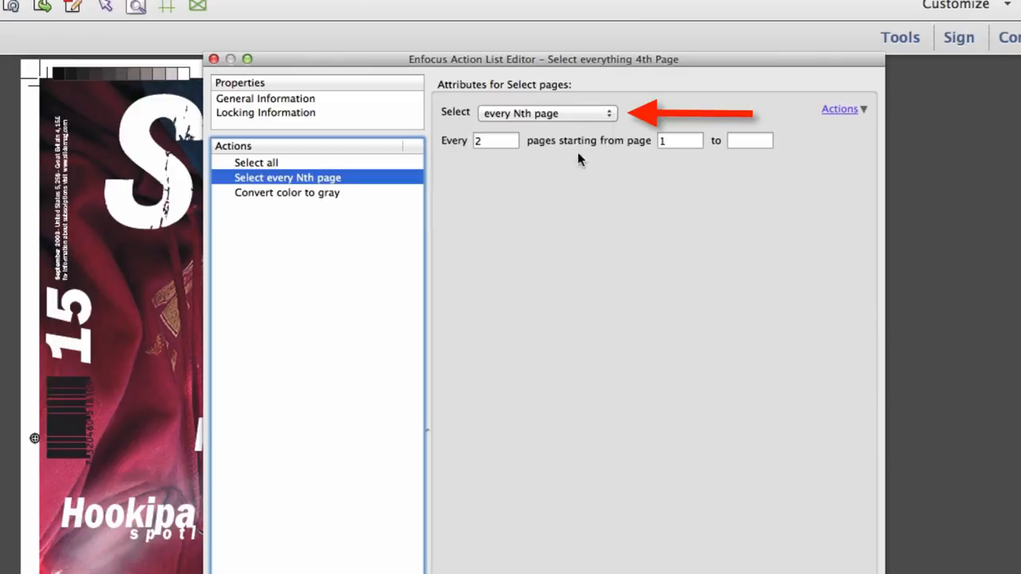
double_click(506, 140)
text(4)
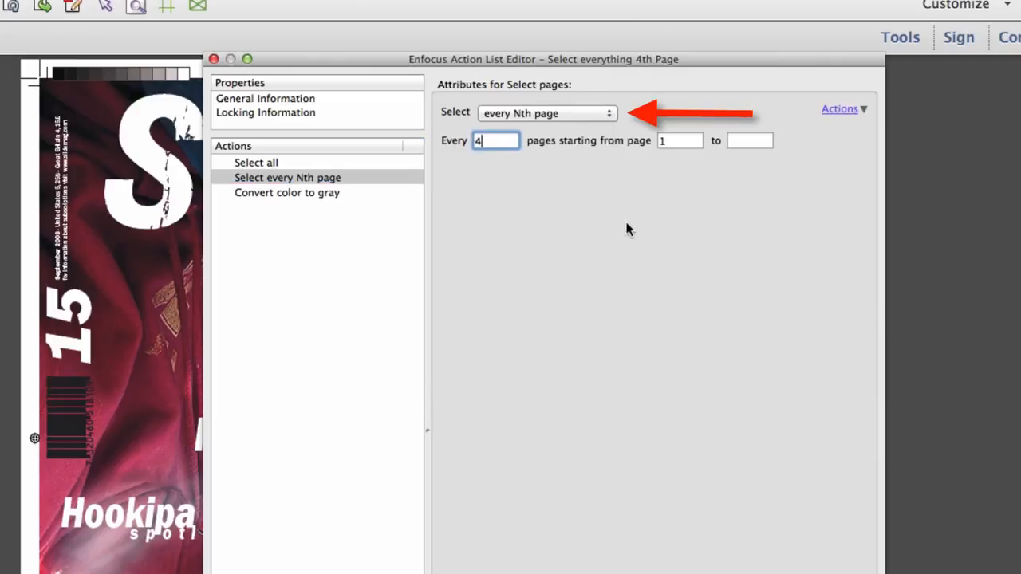
key(Tab)
key(Tab)
key(Tab)
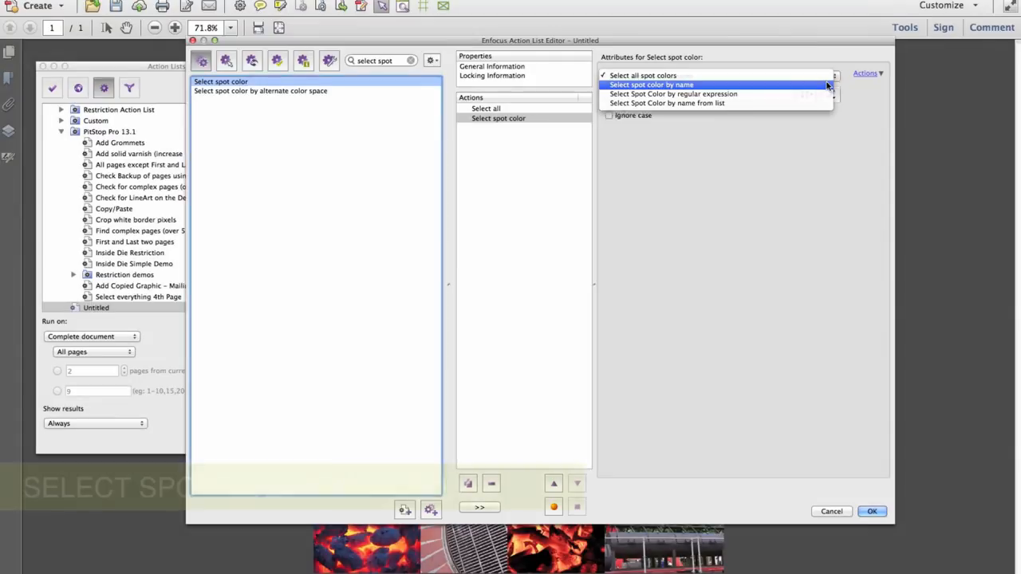
Set the Select spot color action to select by name and choose PANTONE 102 C from the document spot colors
click(827, 85)
click(812, 95)
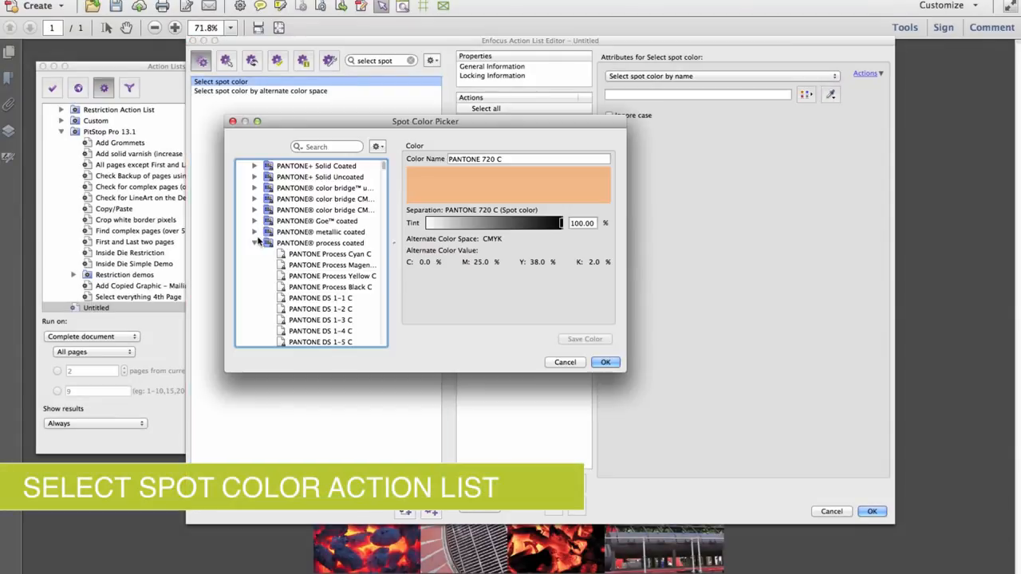
click(256, 240)
scroll(256, 224, up, 1)
click(243, 188)
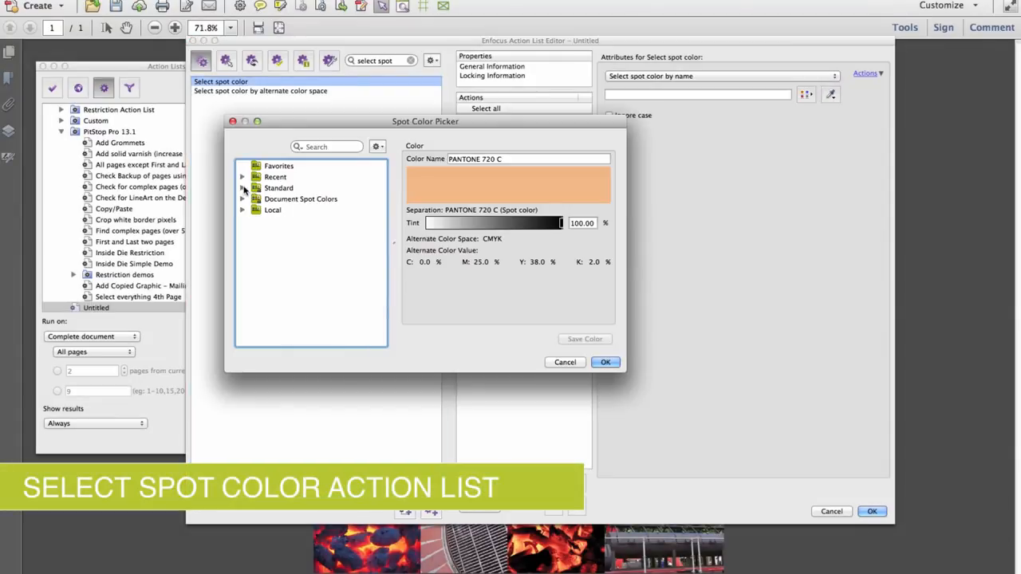
click(242, 199)
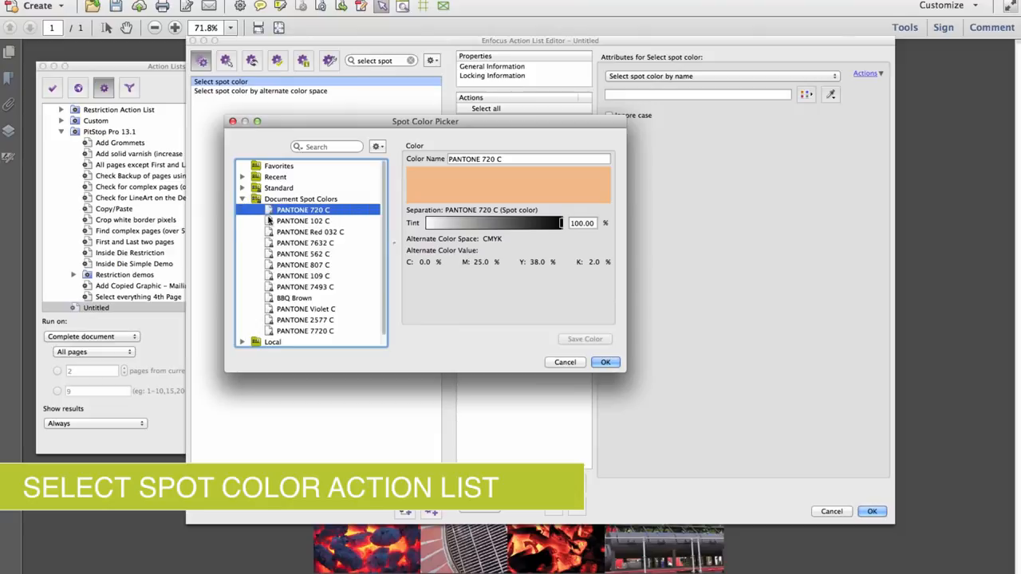
scroll(271, 219, down, 1)
click(289, 210)
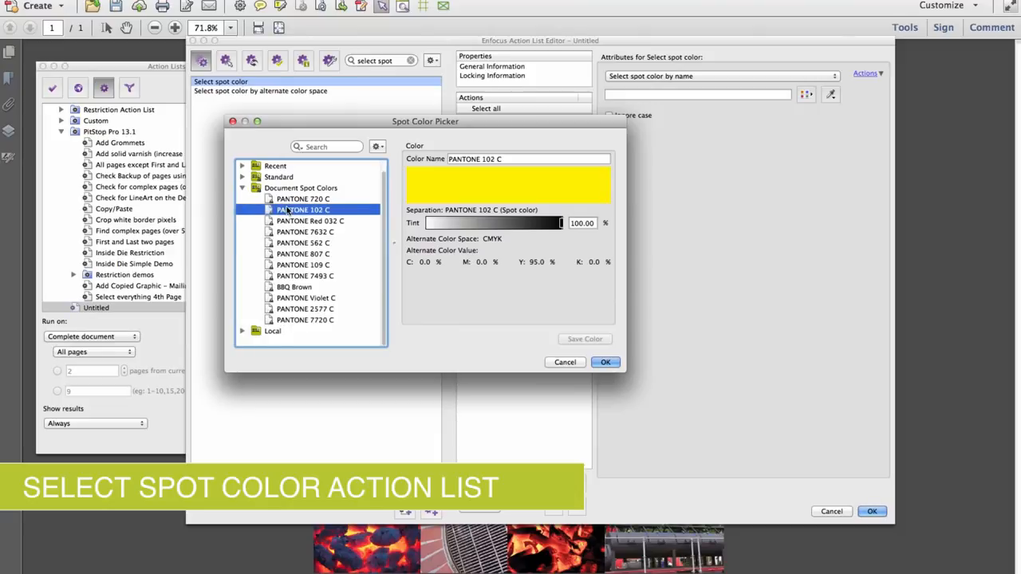
click(605, 362)
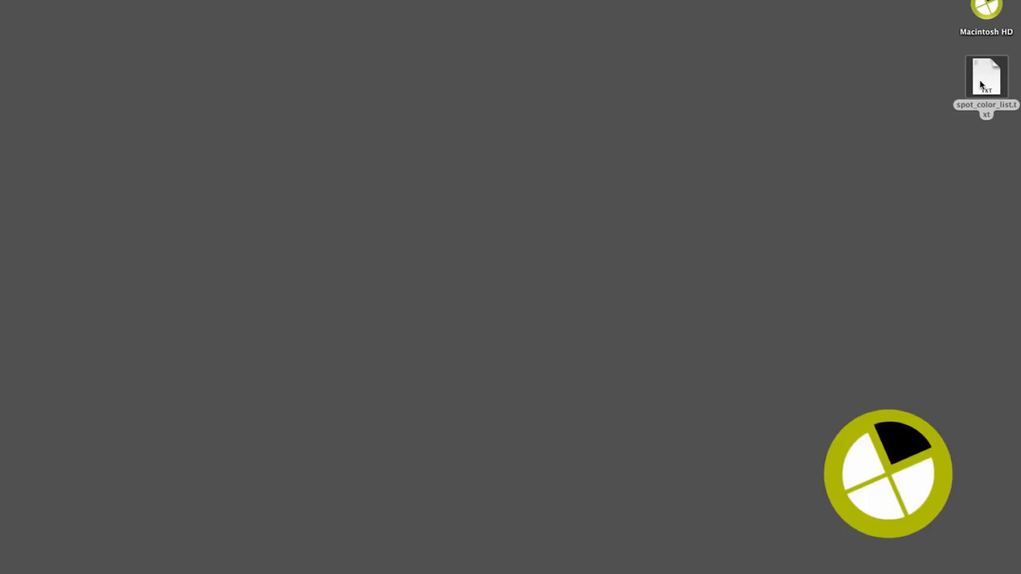
Open spot_color_list.txt from the desktop and copy all of its spot color names
double_click(982, 85)
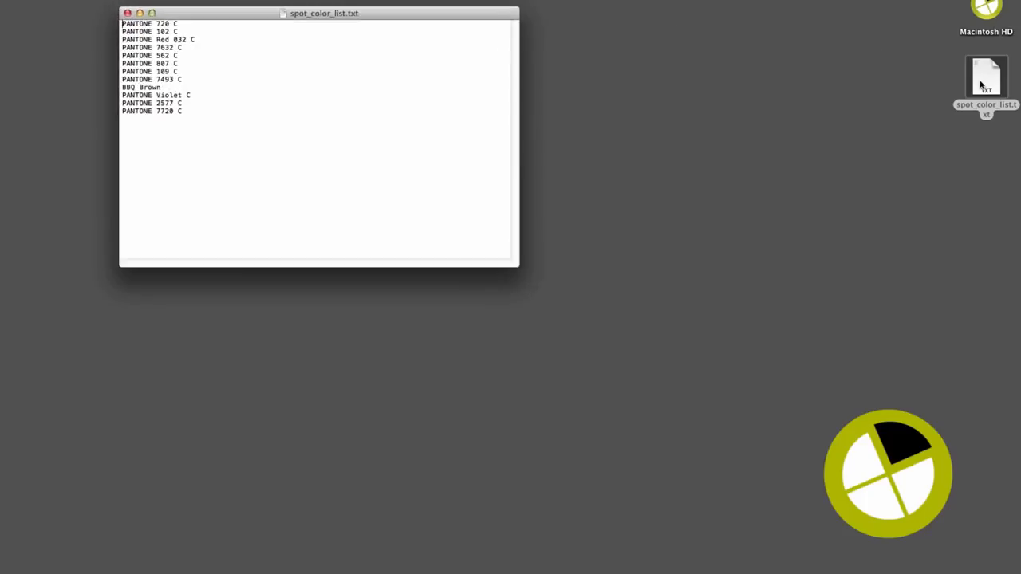
drag(189, 123, 109, 26)
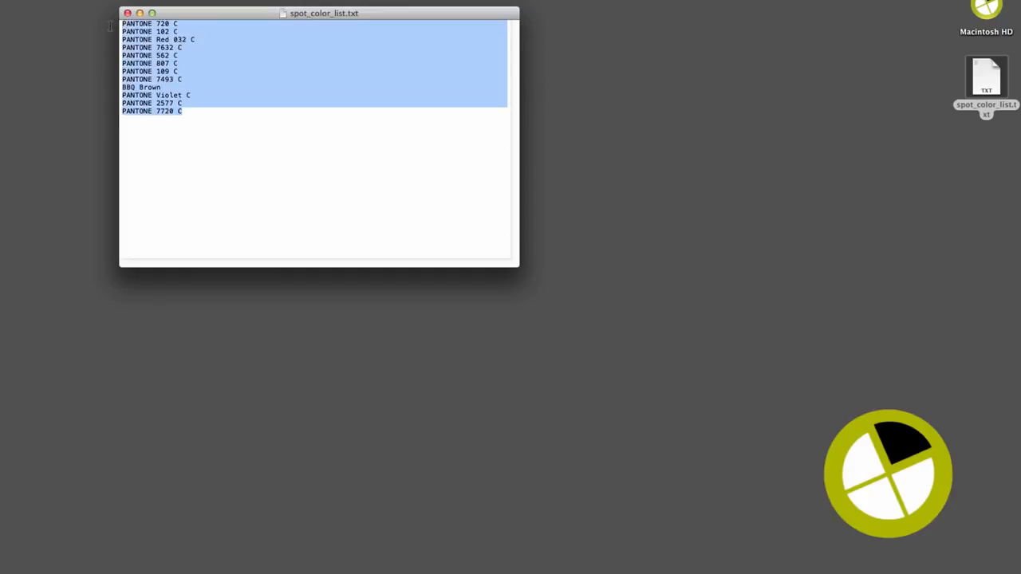
right_click(196, 60)
click(200, 84)
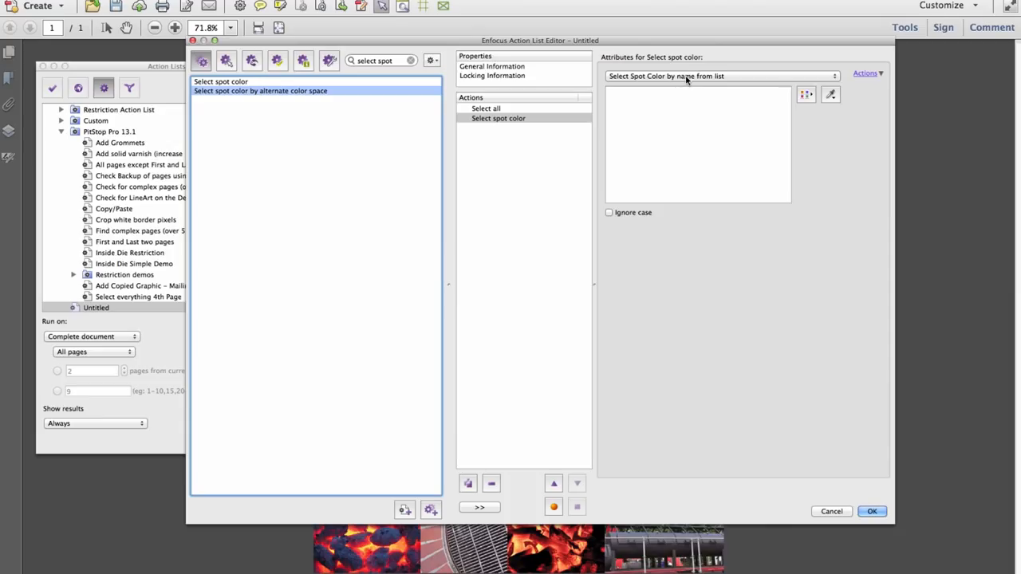
Use "Select Spot Color by name from list" for the spot color selection and paste the copied color names into the list
click(687, 77)
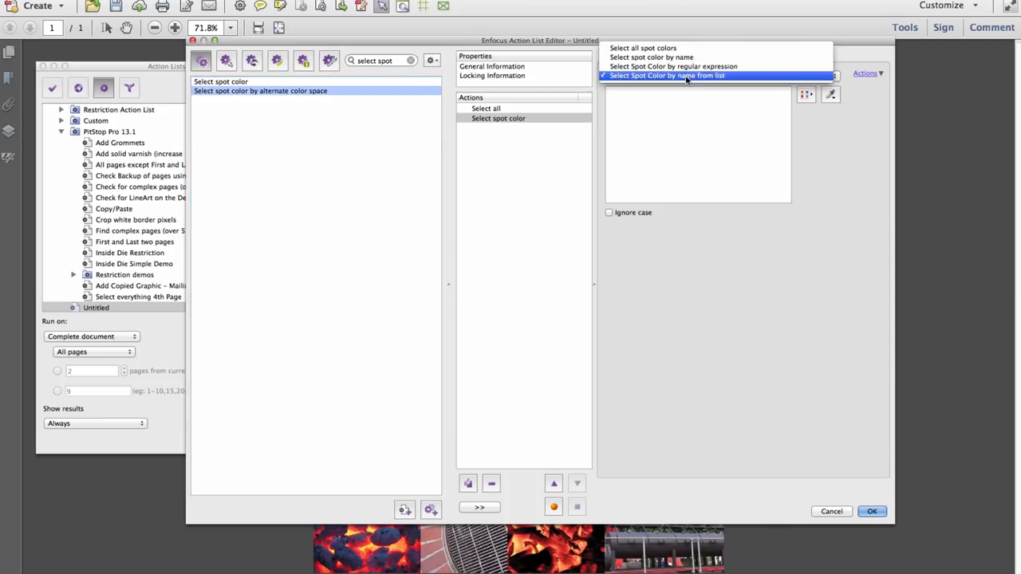
click(687, 76)
right_click(661, 112)
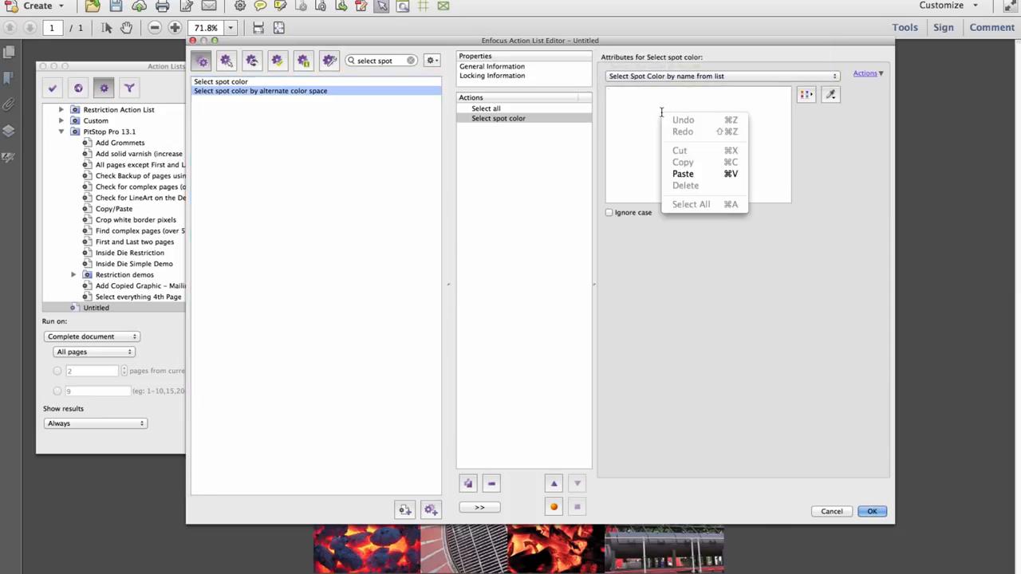
click(697, 173)
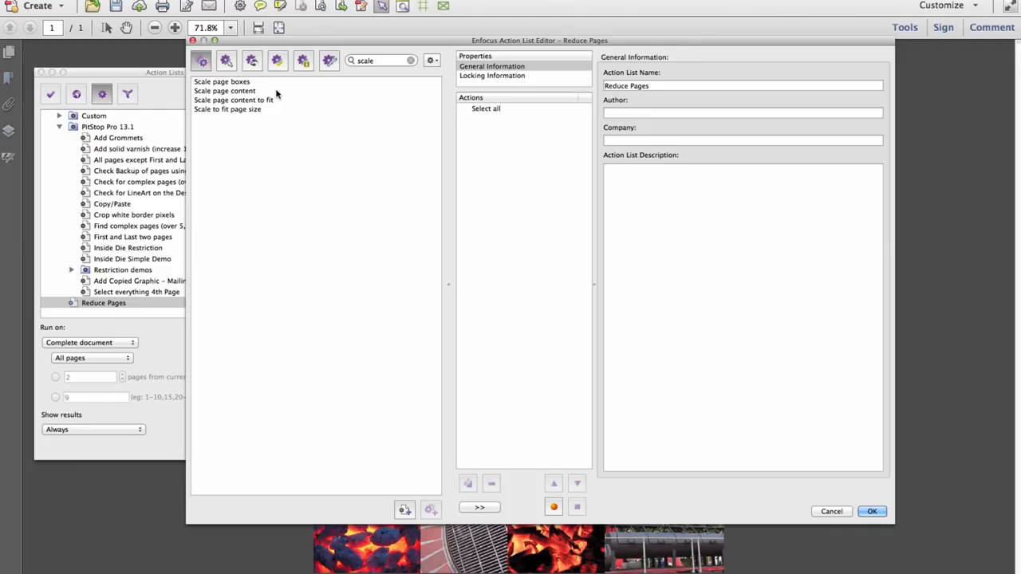
Add a "Scale page content" action to the Reduce Pages action list and enable variables for its attributes
double_click(276, 93)
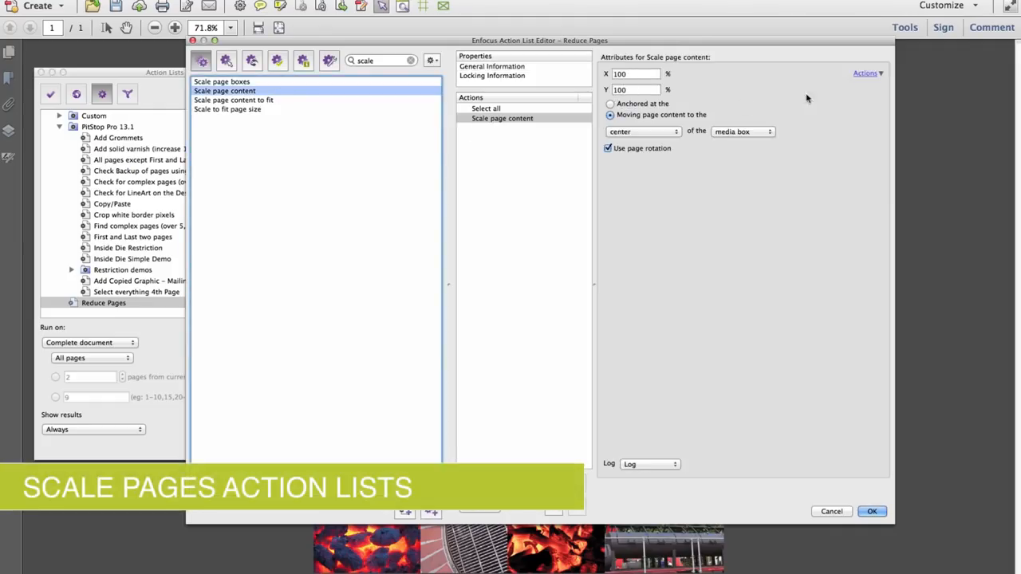
click(868, 74)
click(882, 85)
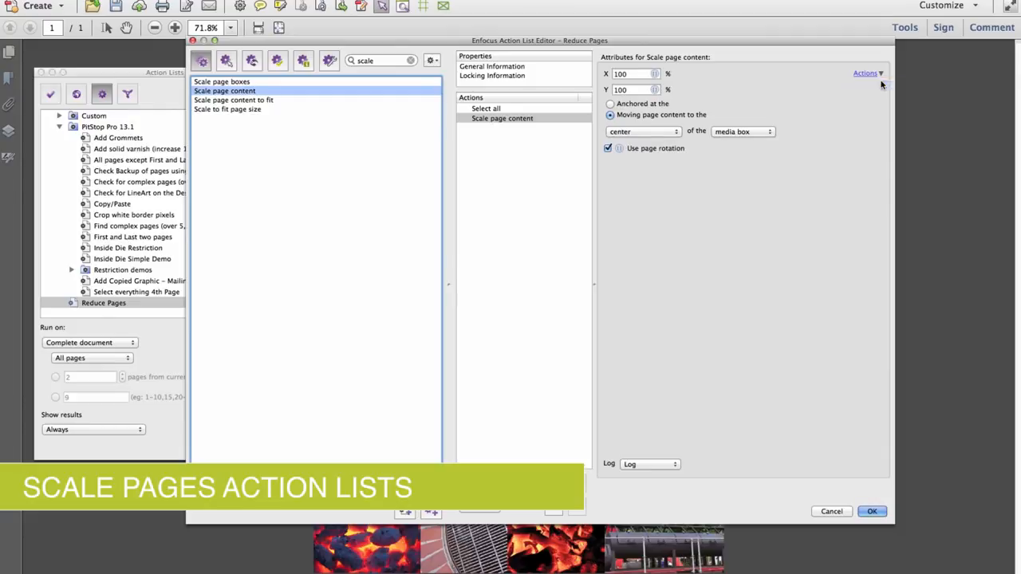
Assign the Reduce Width Percentage variable to the X scale and Reduce Depth Percentage to the Y scale, then save the action list
click(657, 72)
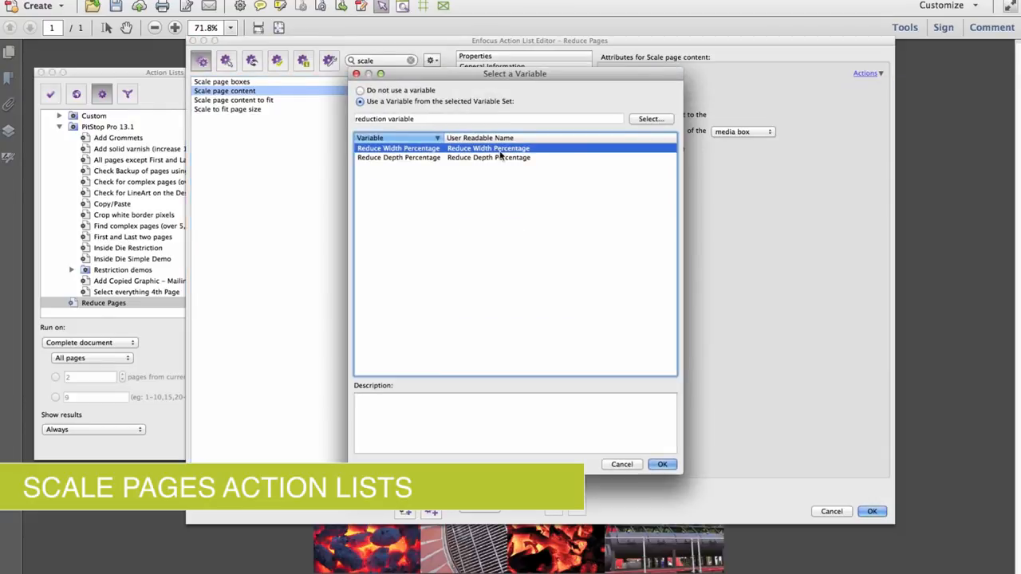
click(662, 464)
click(655, 90)
click(622, 157)
click(662, 464)
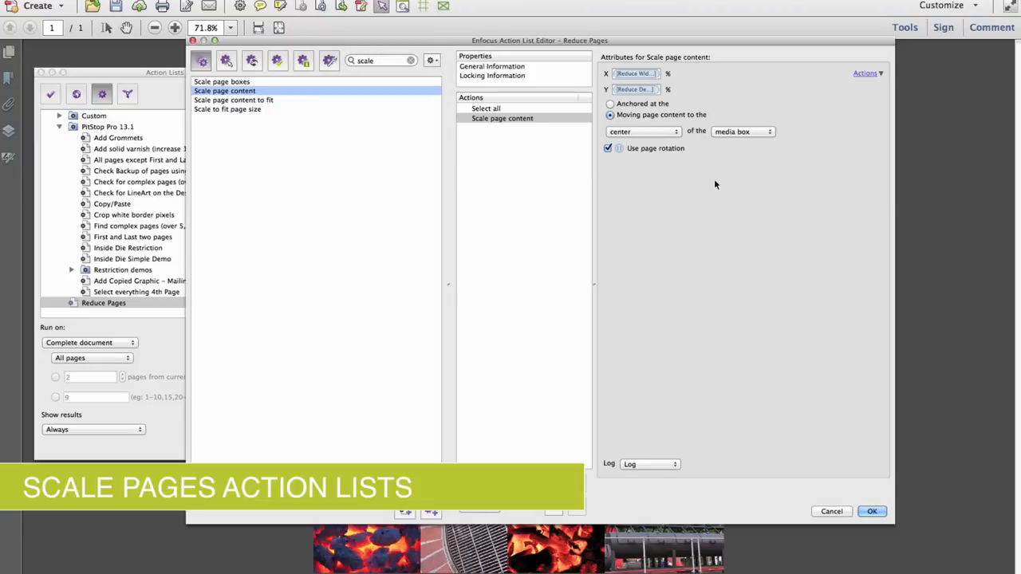
click(872, 512)
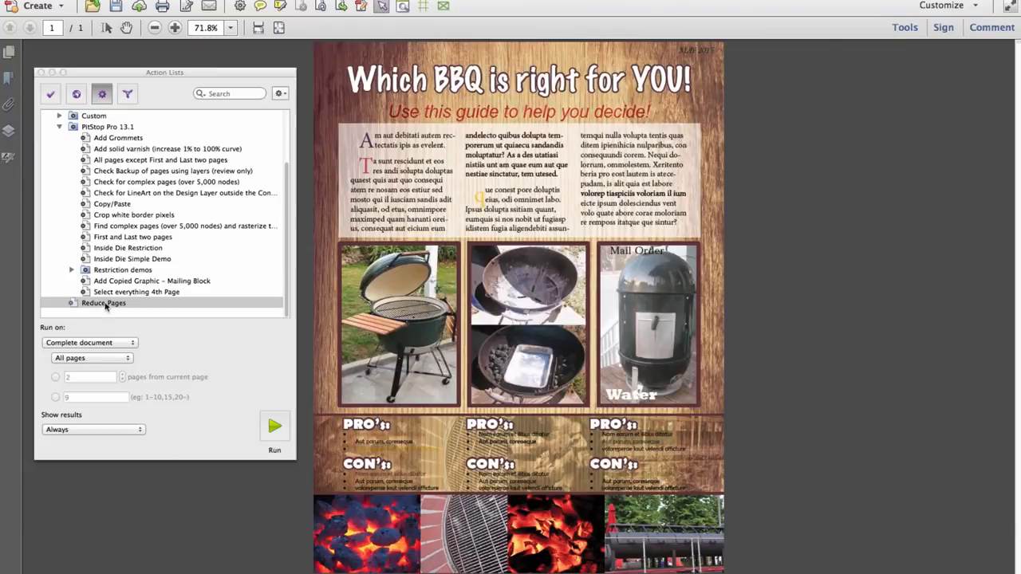
Run the Reduce Pages action list on all pages with a width percentage of 65.9875 and a depth percentage of 65.987
click(105, 304)
click(275, 427)
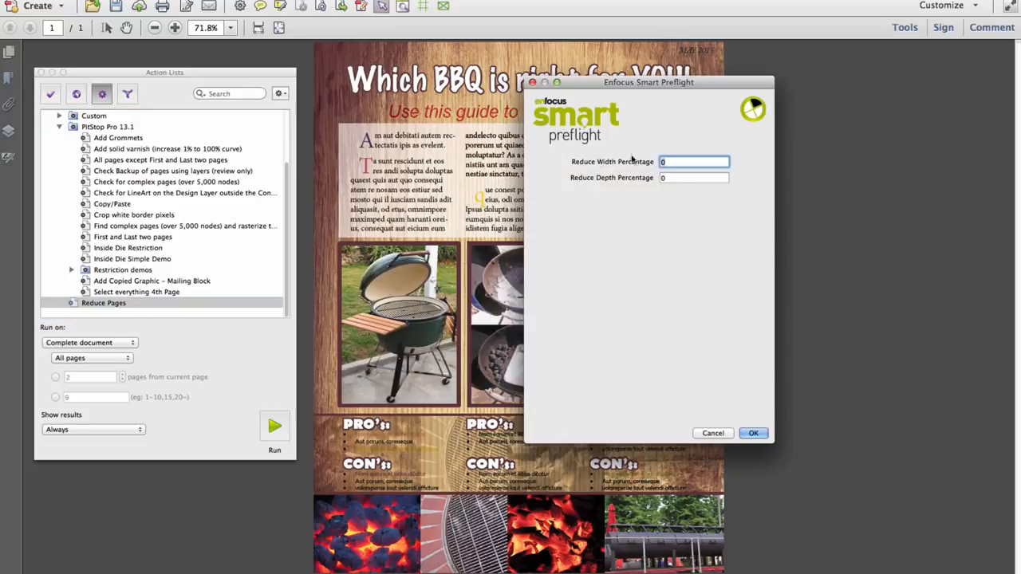
text(65.9875)
key(Tab)
text(65.987)
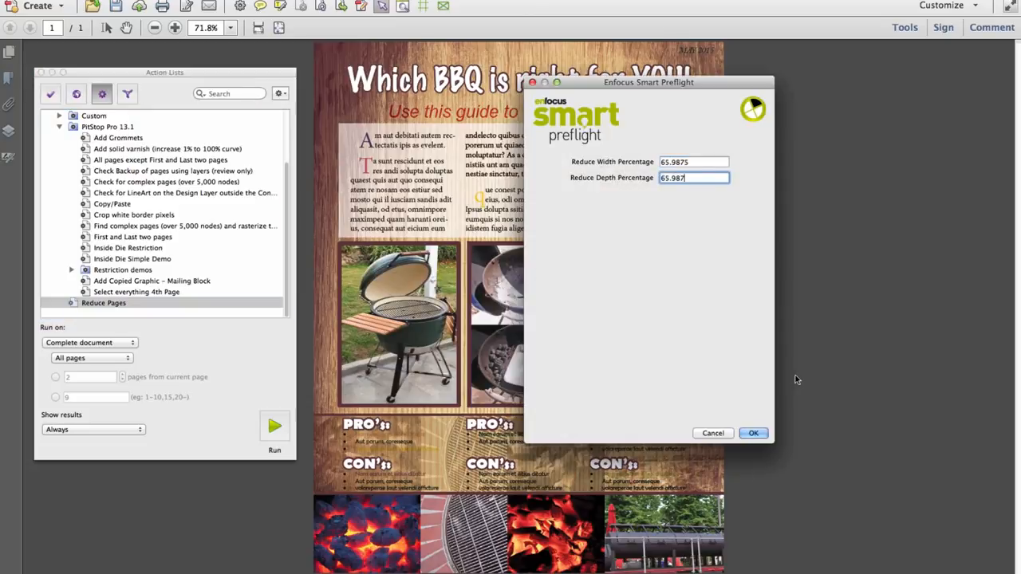
click(754, 433)
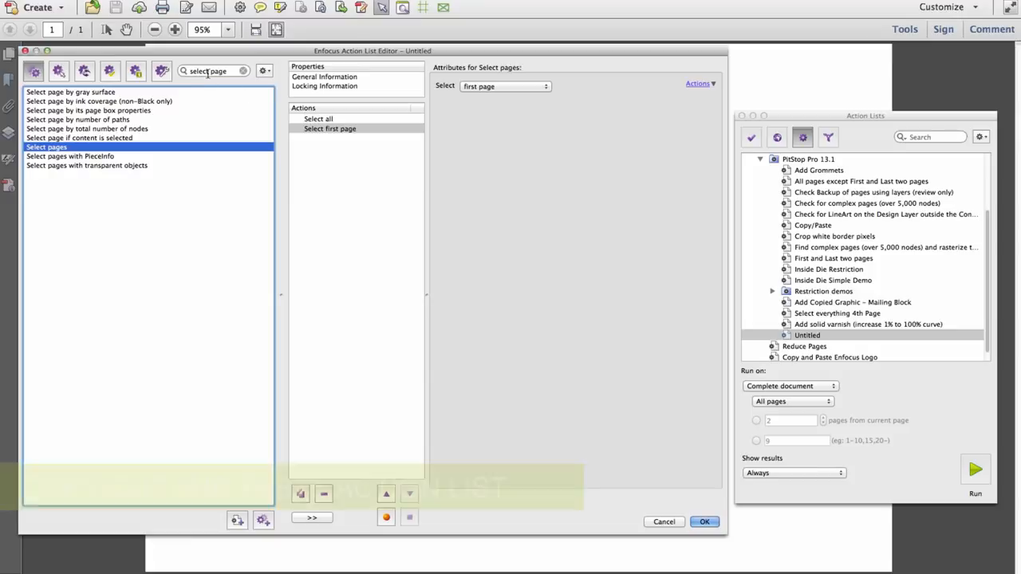
Add a "Copy or cut objects to clipboard" action set to Copy, with the clipboard named Varnish
triple_click(207, 72)
text(copy)
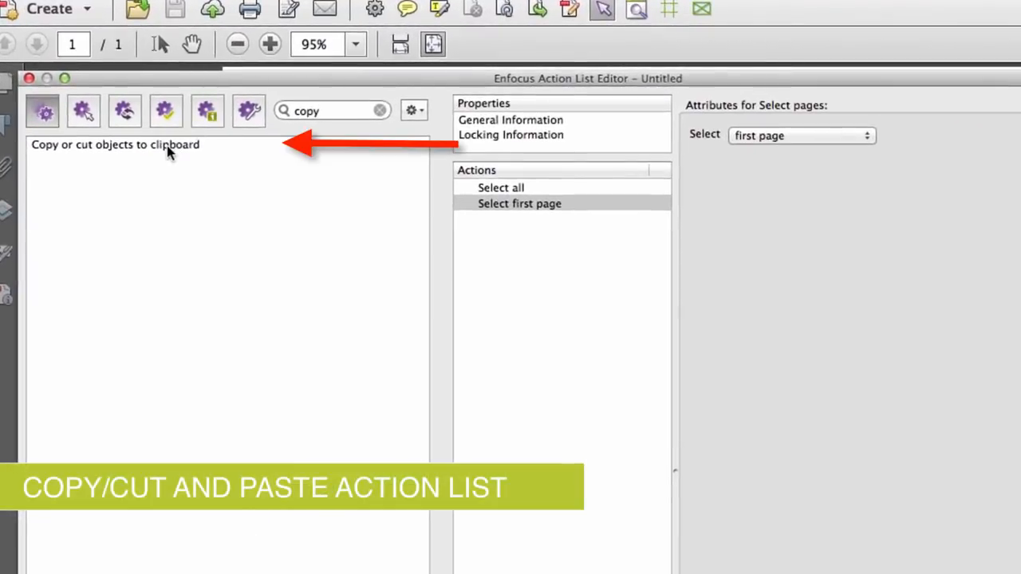
double_click(110, 92)
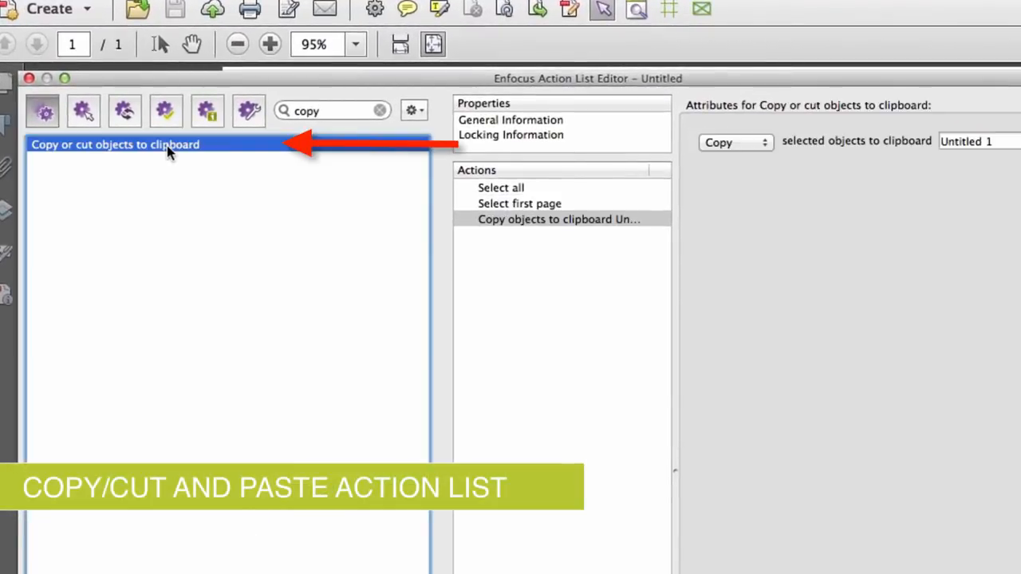
click(746, 144)
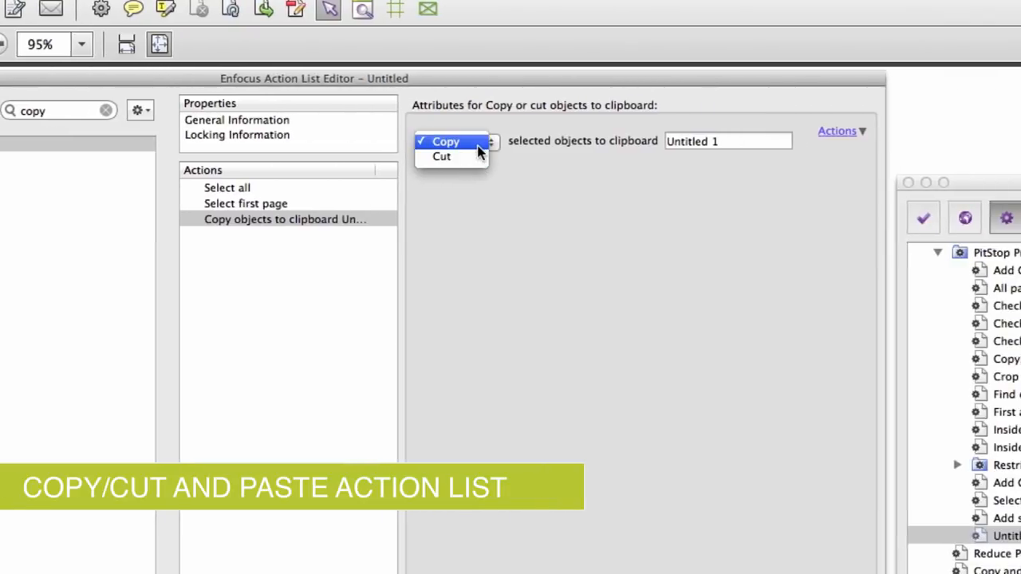
click(479, 145)
click(756, 141)
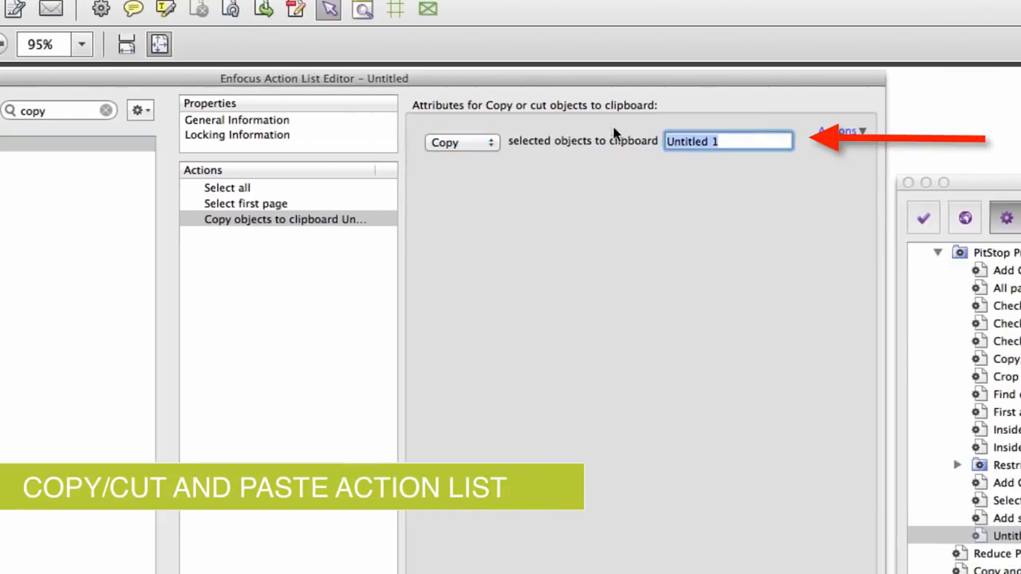
text(Varnish)
key(Tab)
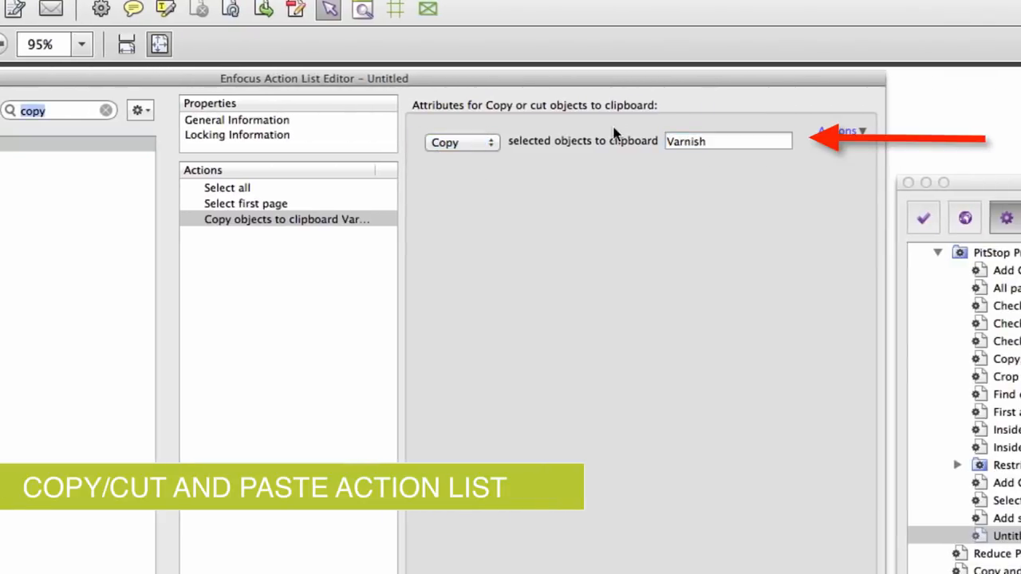
Add a "Paste objects from clipboard" action that pastes from the Varnish clipboard to the selected pages
click(106, 110)
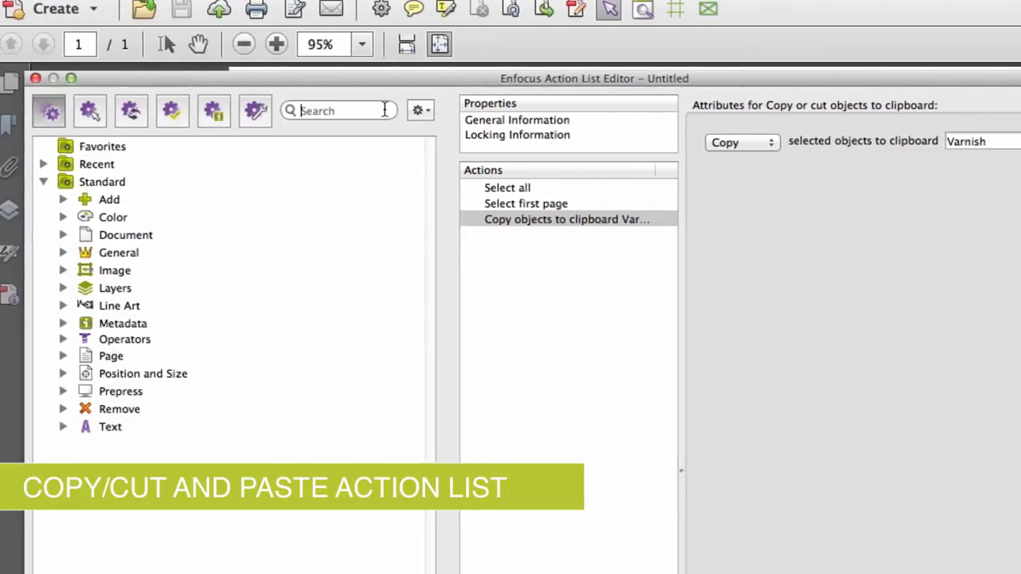
text(pas)
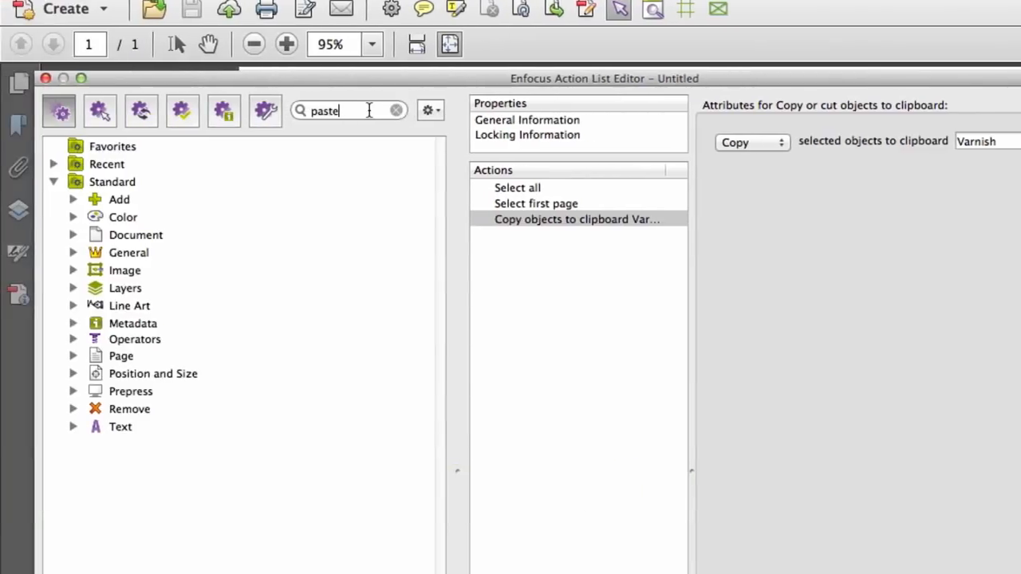
text(te)
double_click(176, 149)
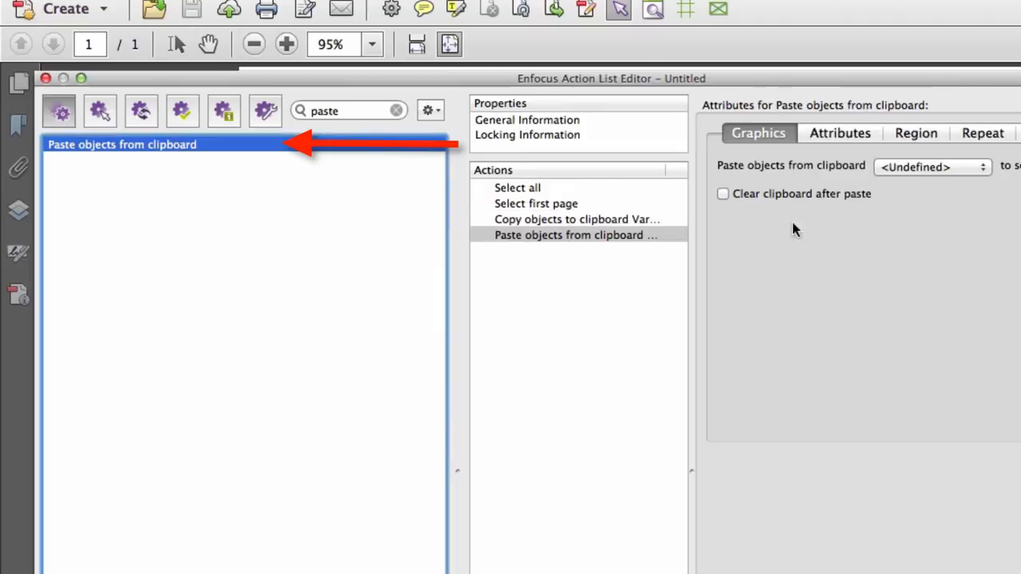
click(953, 167)
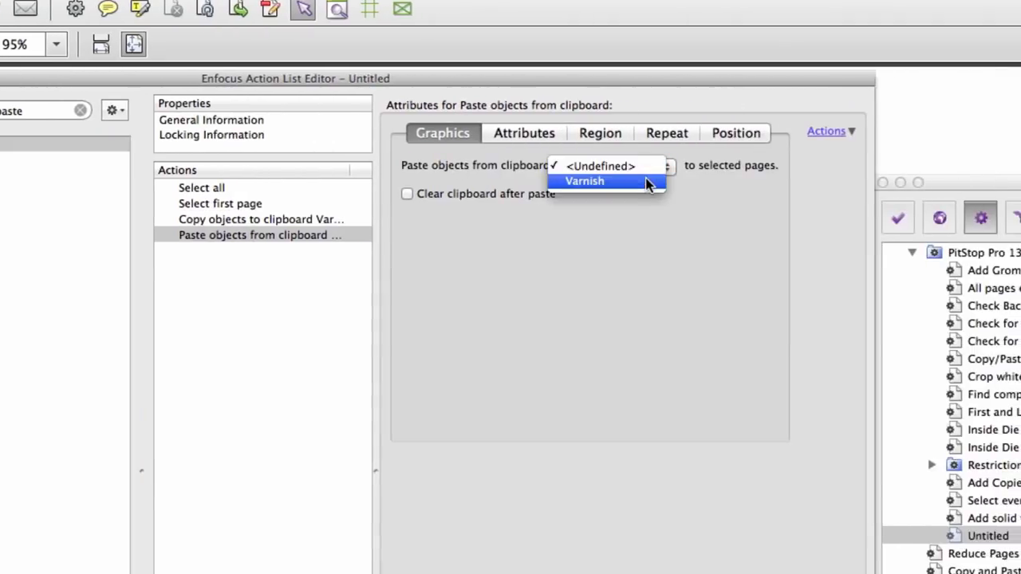
click(645, 177)
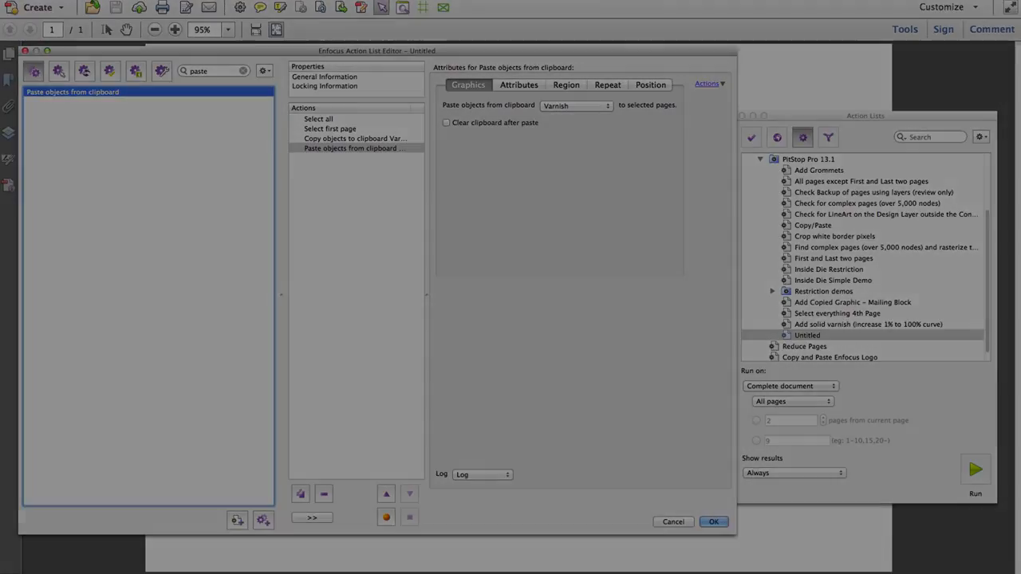
Run the "Add solid varnish (increase 1% to 100% curve)" action list on all pages of V-Demo.pdf and close the results
click(806, 361)
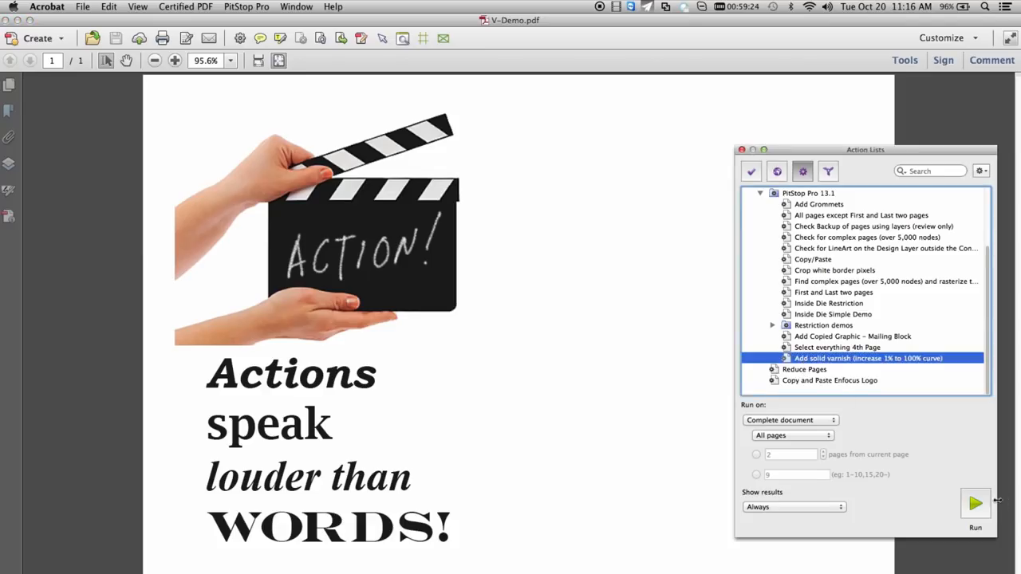
click(984, 505)
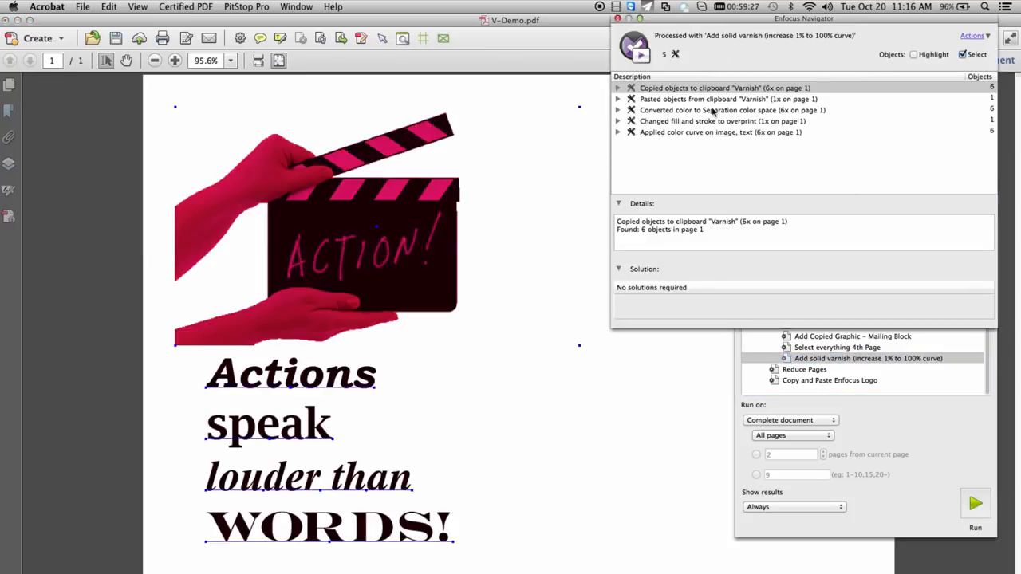
click(617, 19)
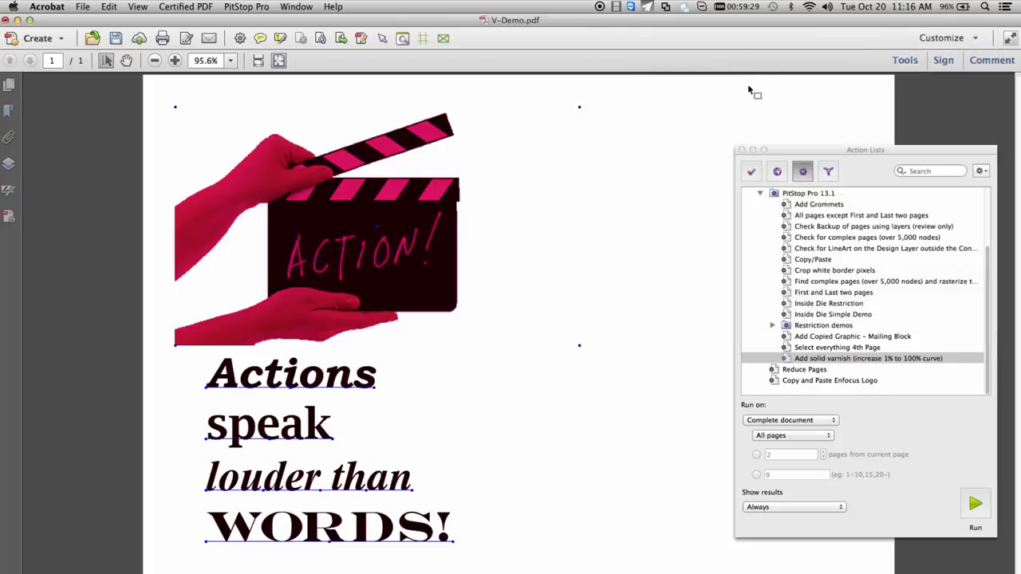
click(743, 150)
Examine the varnish separation in Output Preview with the process plates hidden
click(911, 64)
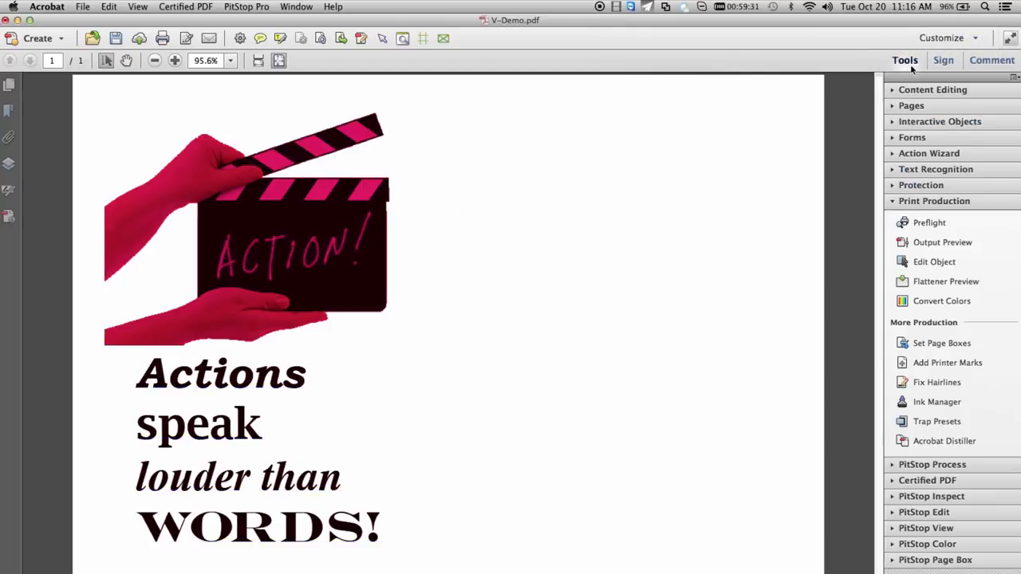
click(941, 241)
click(600, 314)
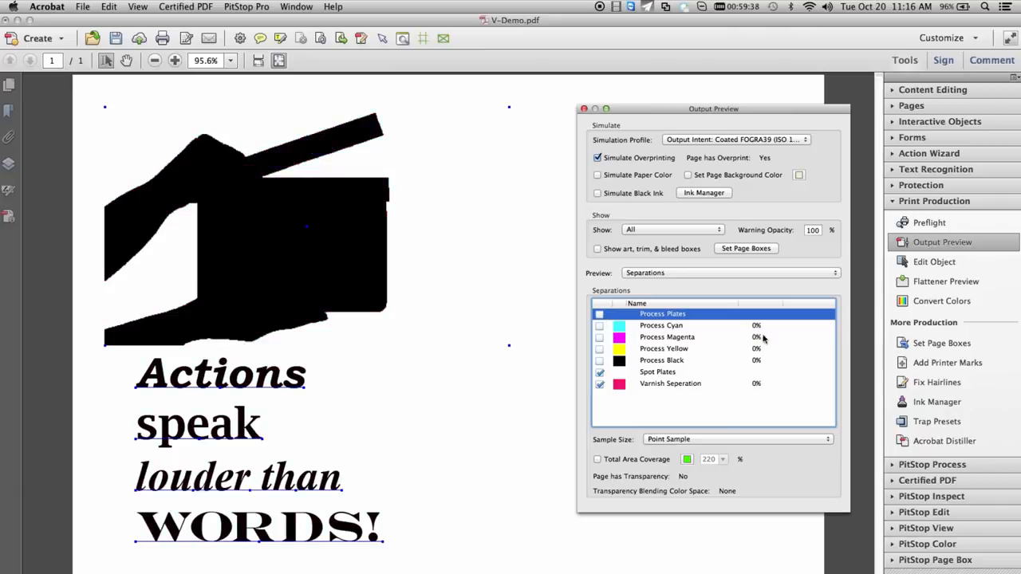
click(557, 499)
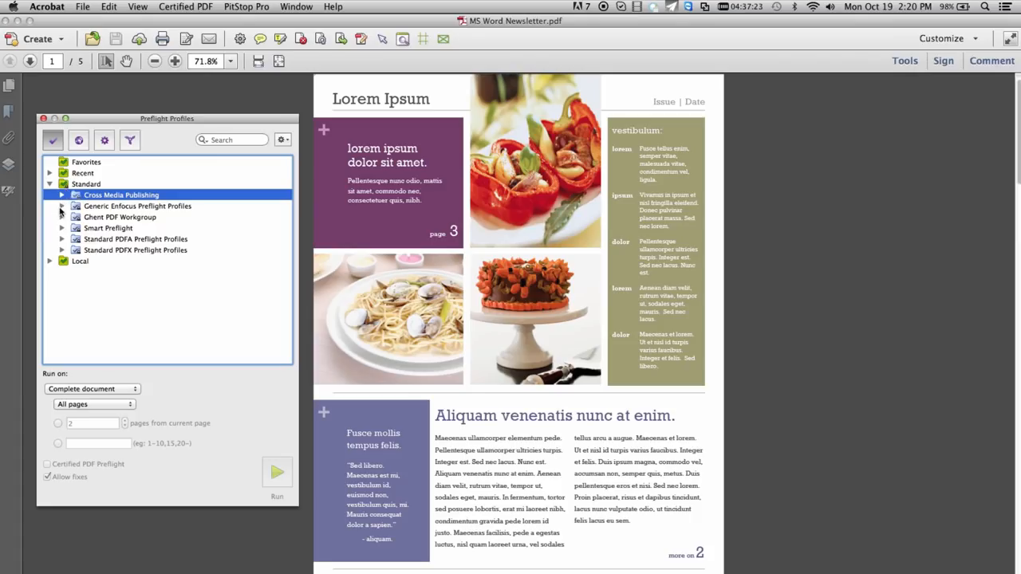
Run the generic "Just make my Office PDF work! – CMYK ISO Coated v2" preflight profile on all pages with fixes allowed, and turn off object highlighting
click(62, 207)
click(171, 285)
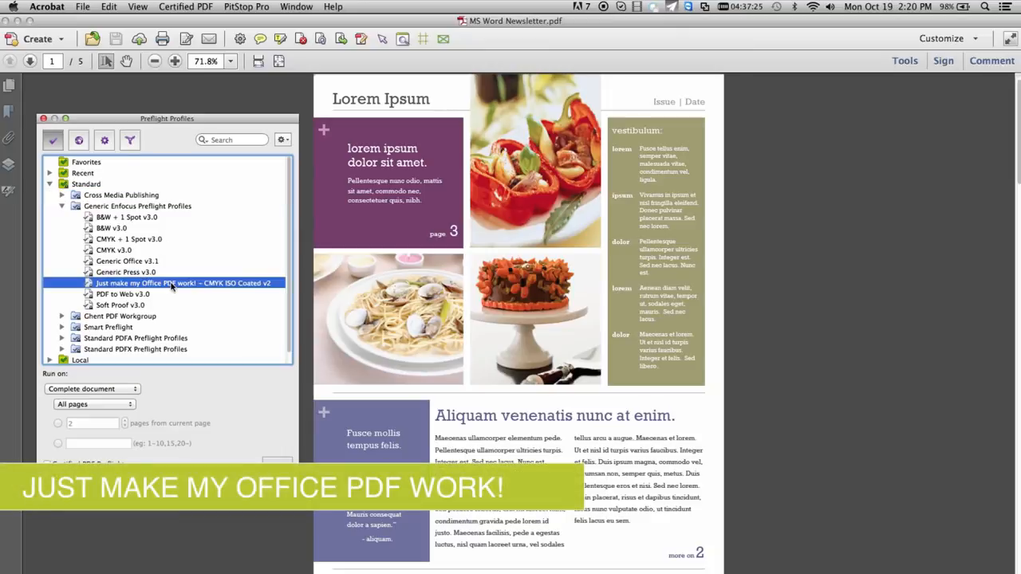
click(277, 467)
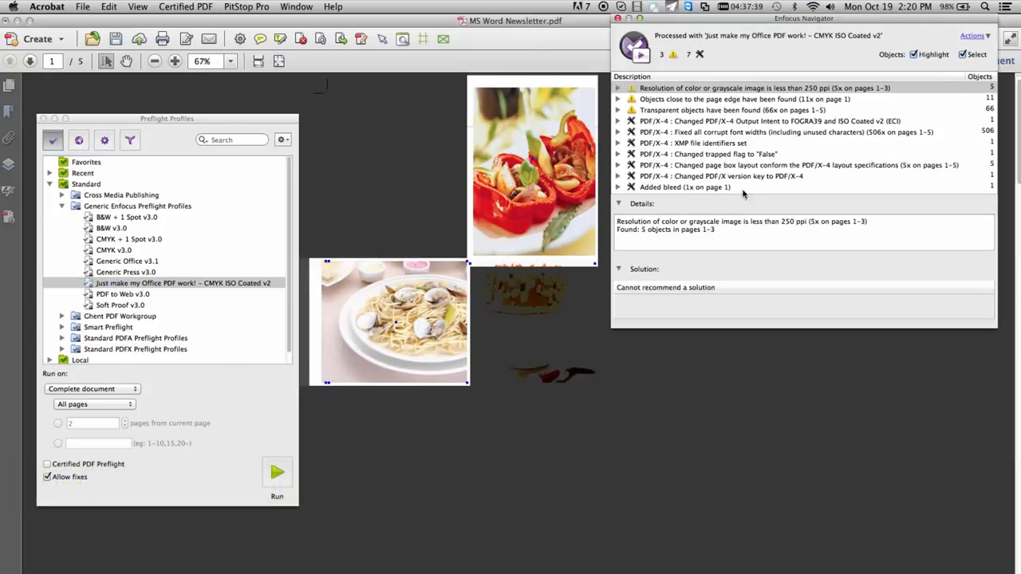
click(915, 54)
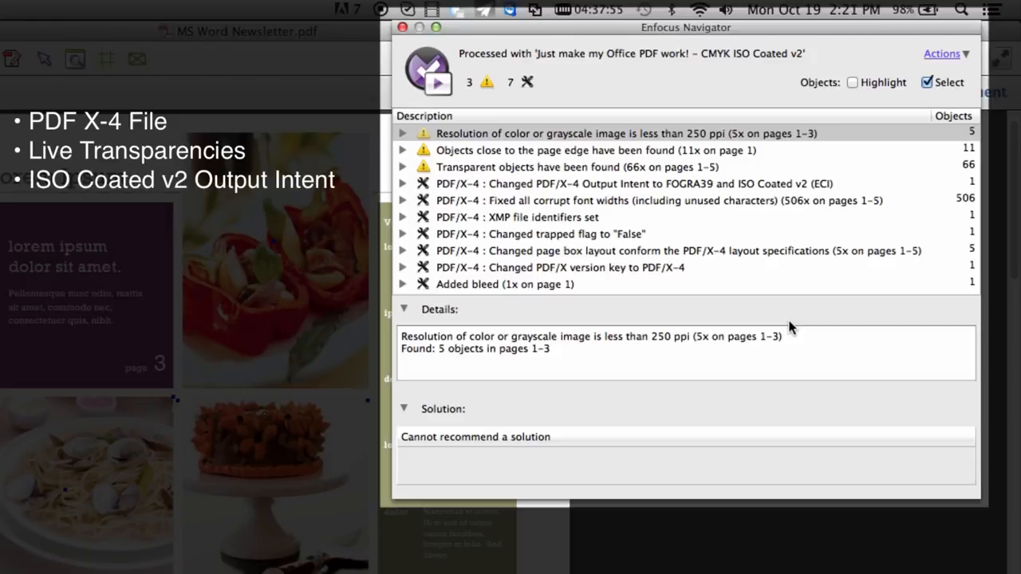
Show the packaging preflight profiles in the Ghent PDF Workgroup's "2014 Specifications (Packaging)" folder and select that folder
click(107, 61)
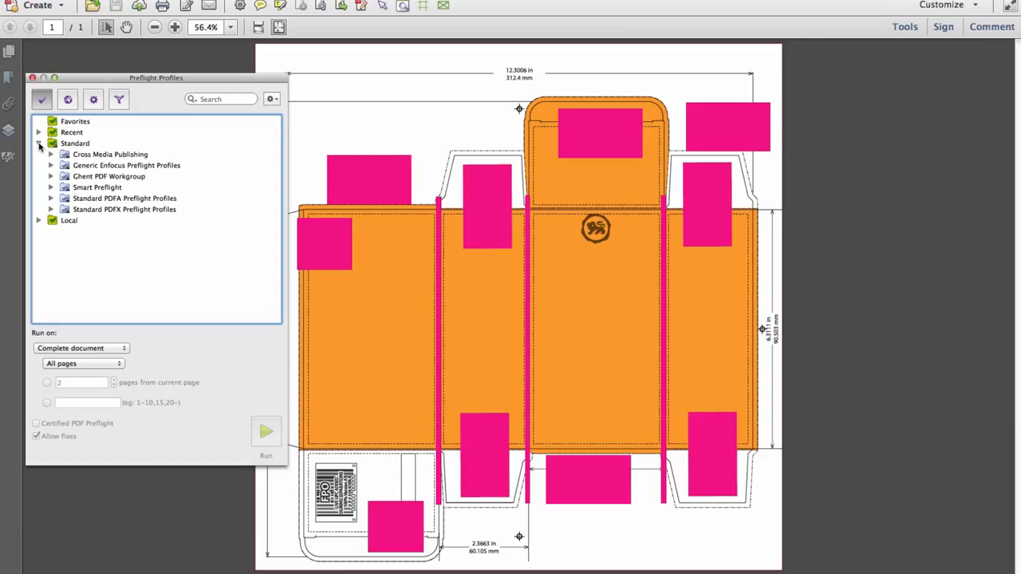
click(51, 176)
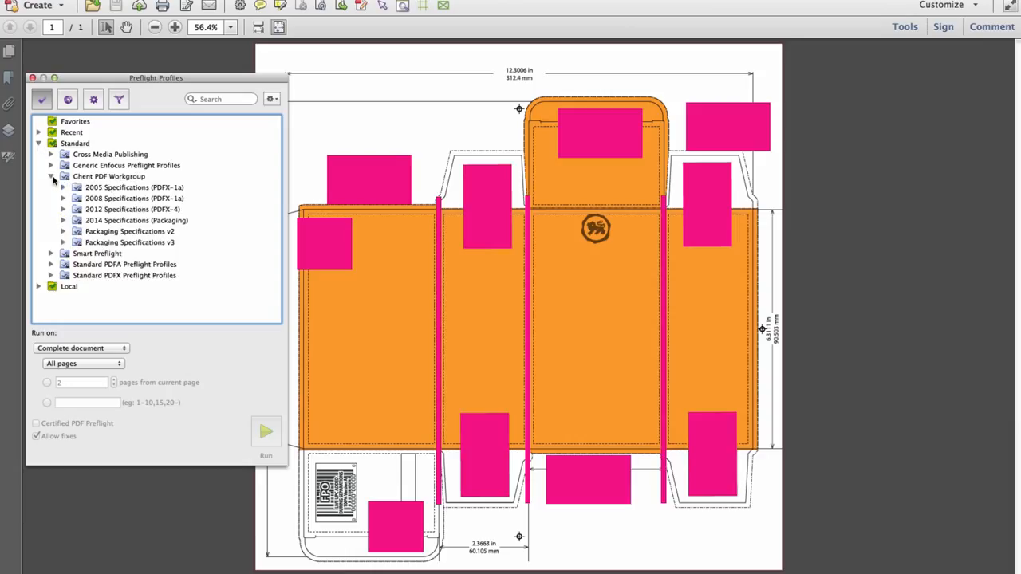
click(64, 221)
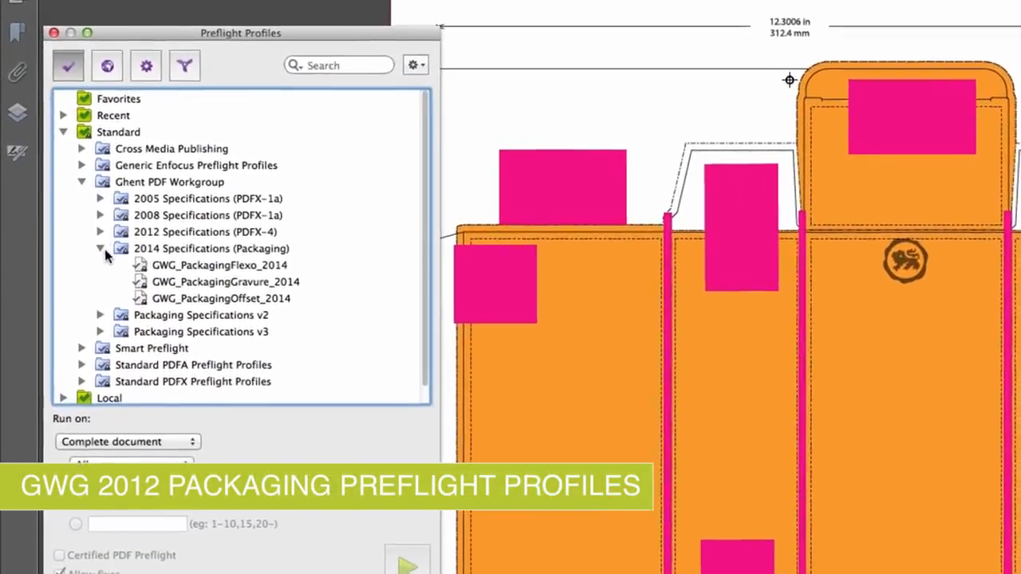
click(255, 230)
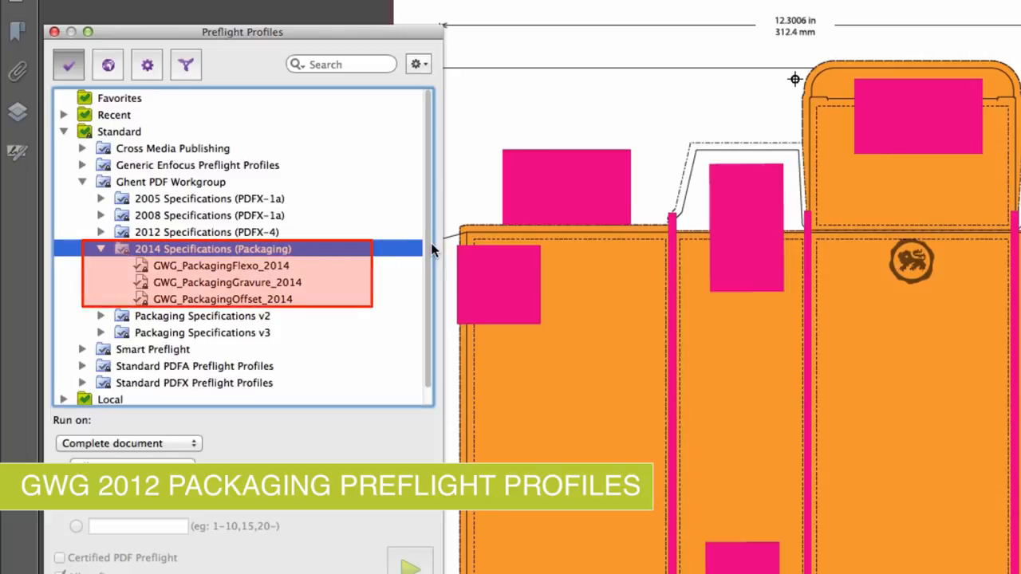